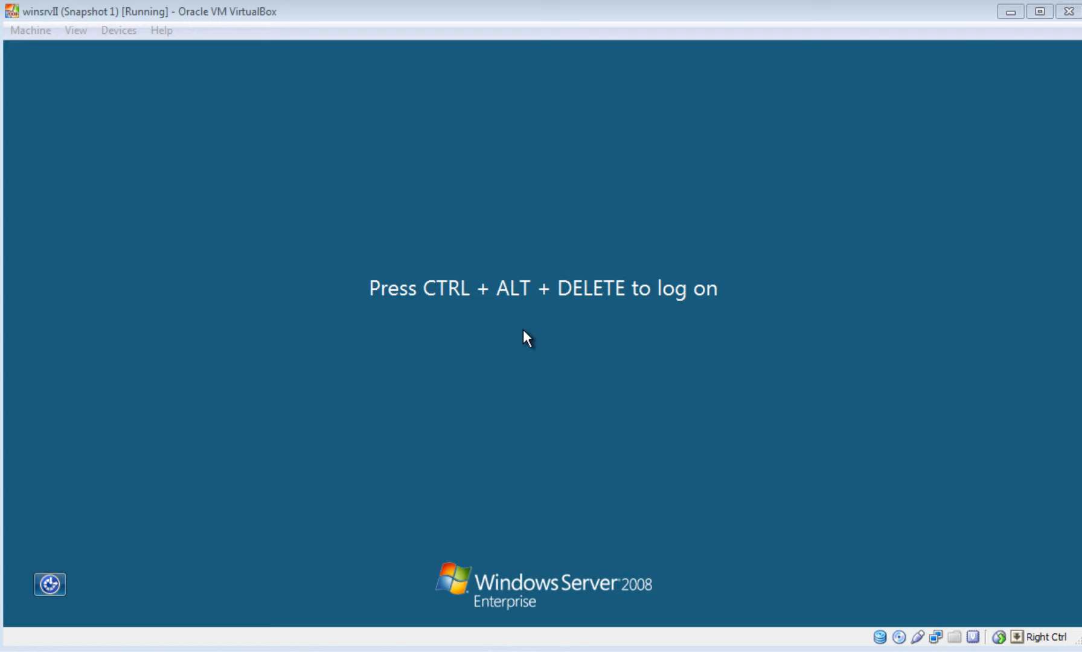
Log on to the Windows Server 2008 virtual machine as the domain Administrator with the account password.
{"action": "left_click", "coordinate": [25, 32]}
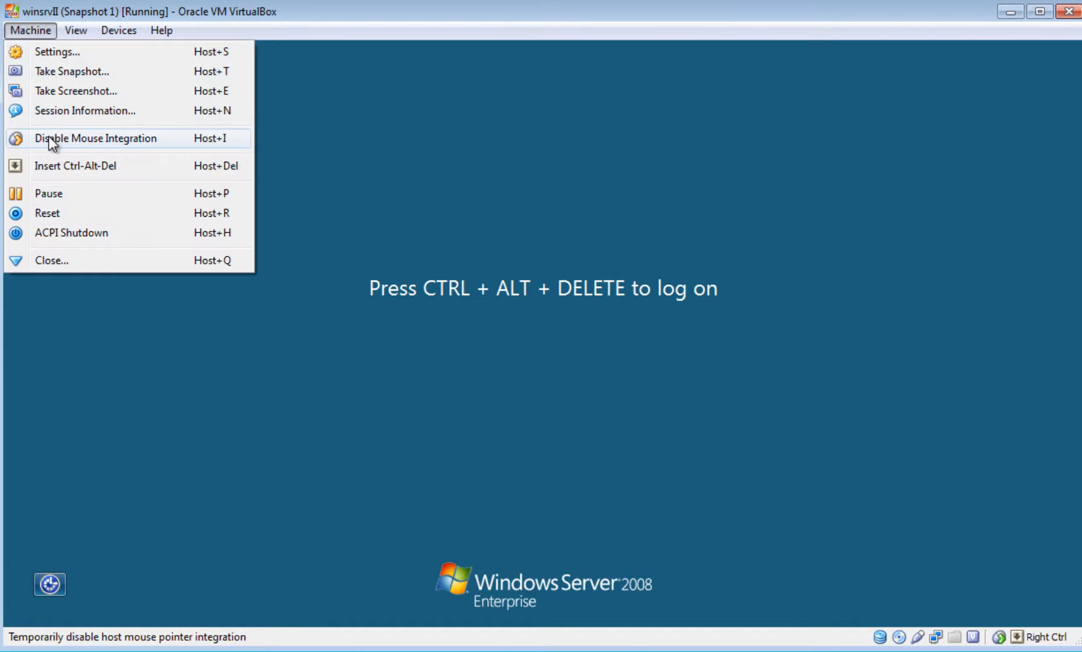
{"action": "left_click", "coordinate": [58, 165]}
{"action": "left_click", "coordinate": [551, 424]}
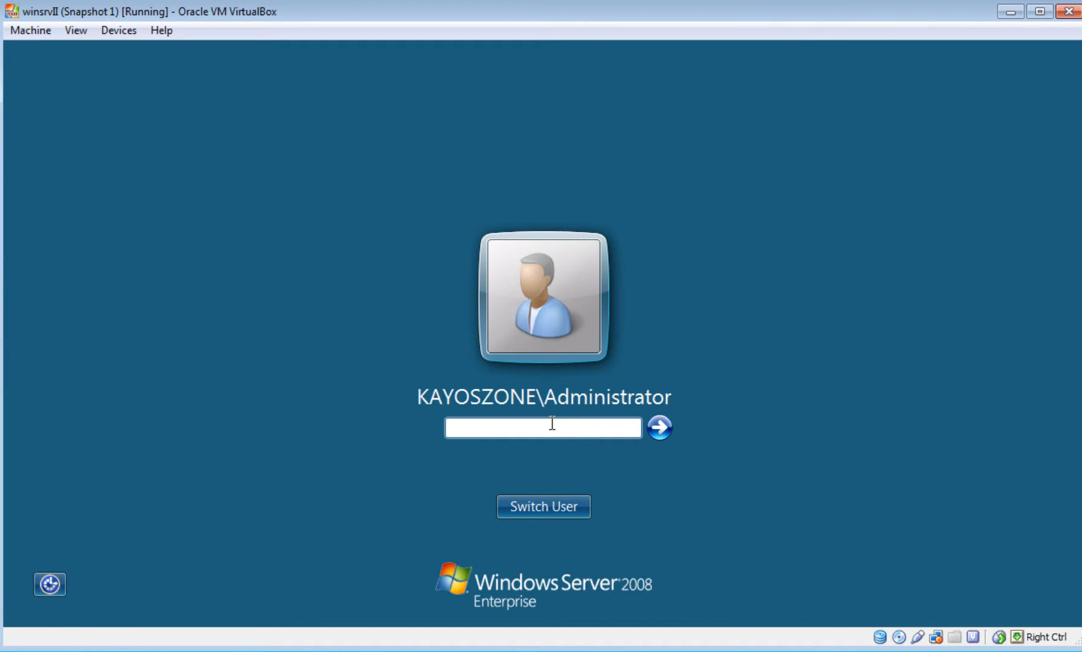
{"action": "type", "text": "•••••••"}
{"action": "key", "text": "Return"}
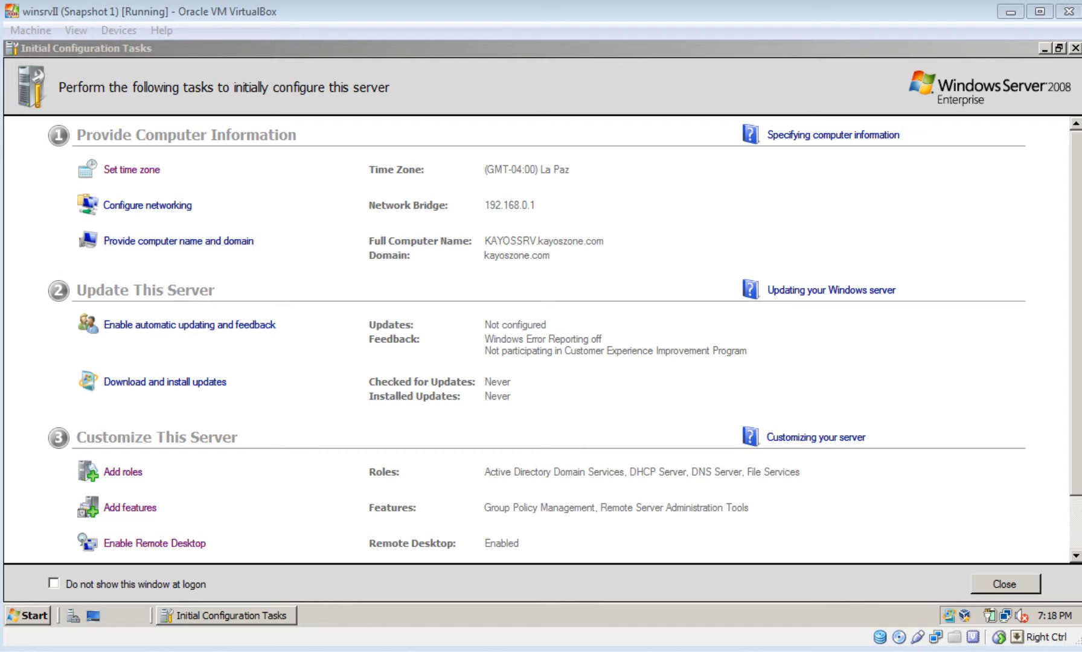
Open the Active Directory Users and Computers administrative tool.
{"action": "left_click", "coordinate": [35, 611]}
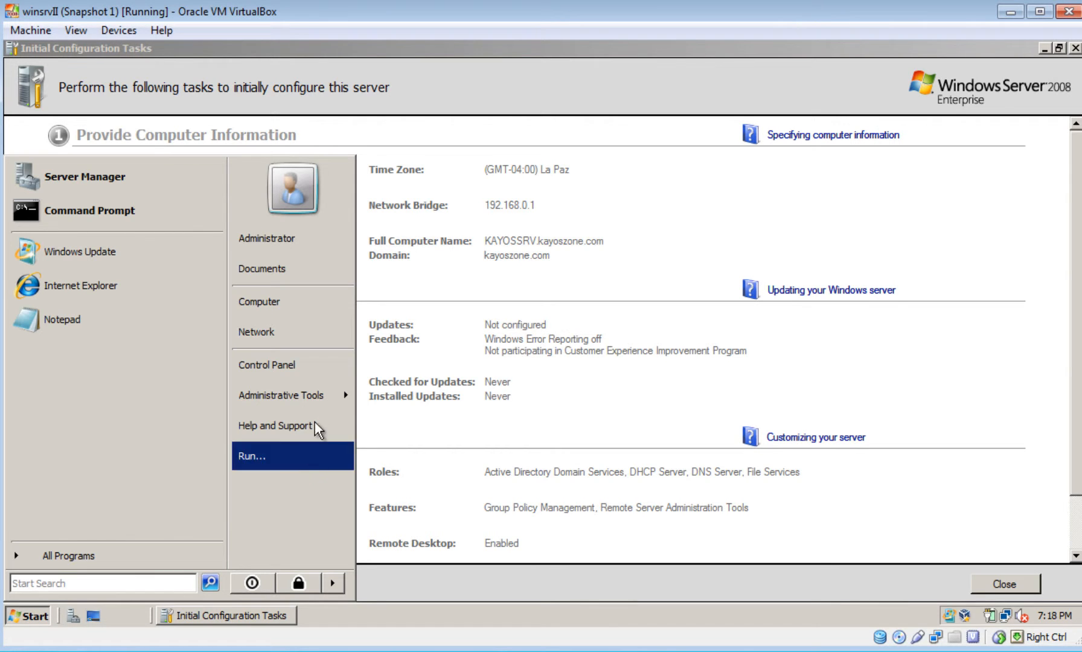
{"action": "mouse_move", "coordinate": [325, 410]}
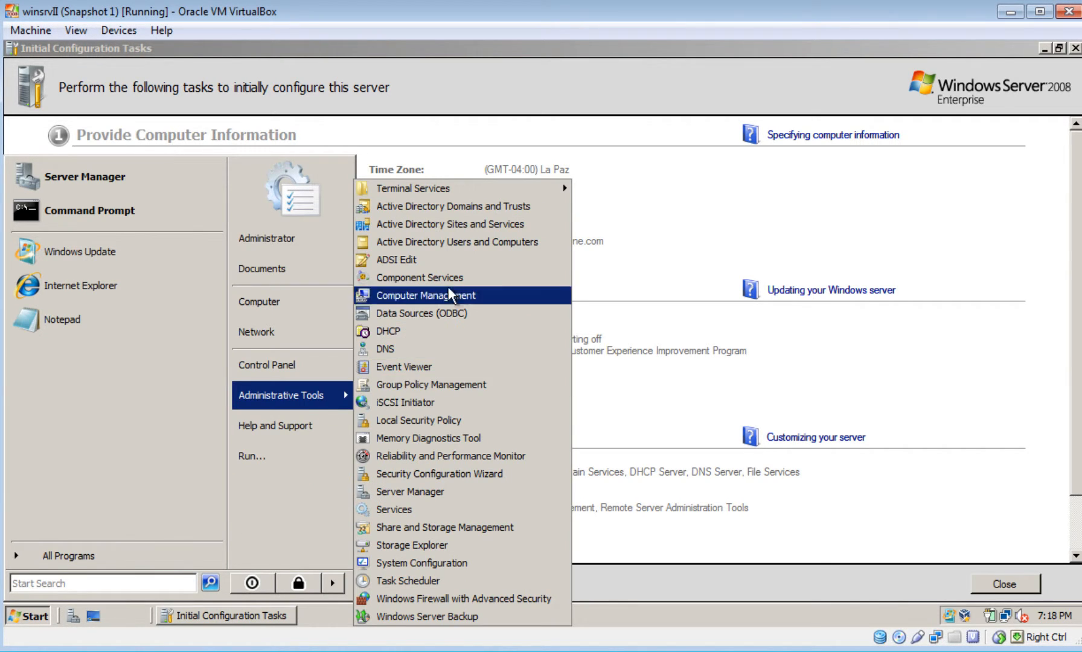
{"action": "left_click", "coordinate": [470, 243]}
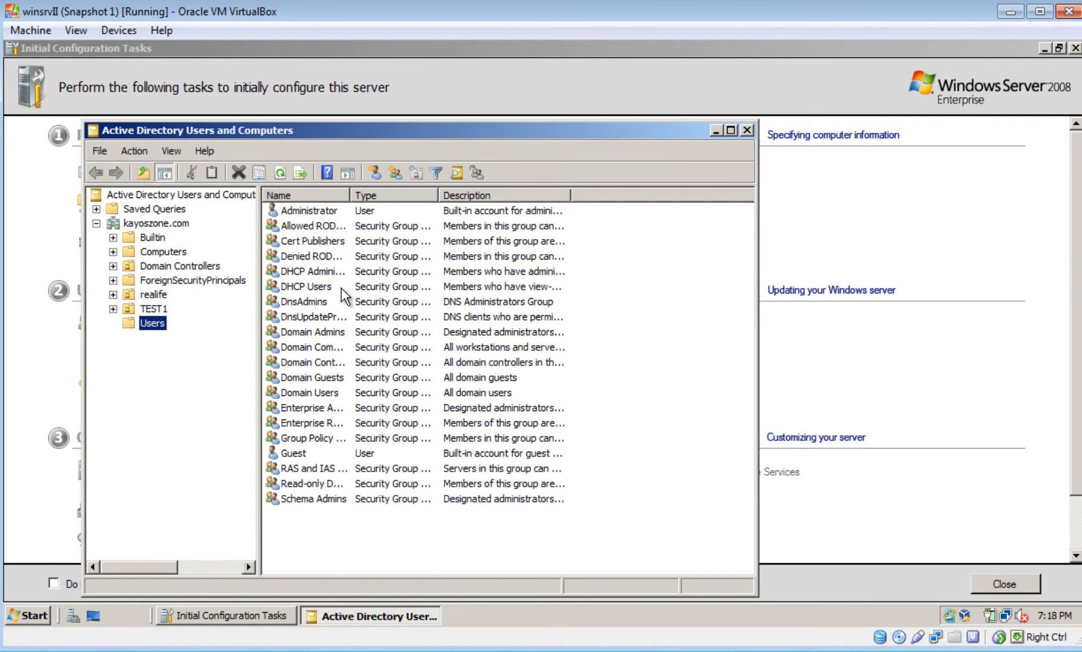
Create an organizational unit named tutorials directly under the kayoszone.com domain.
{"action": "left_click", "coordinate": [141, 225]}
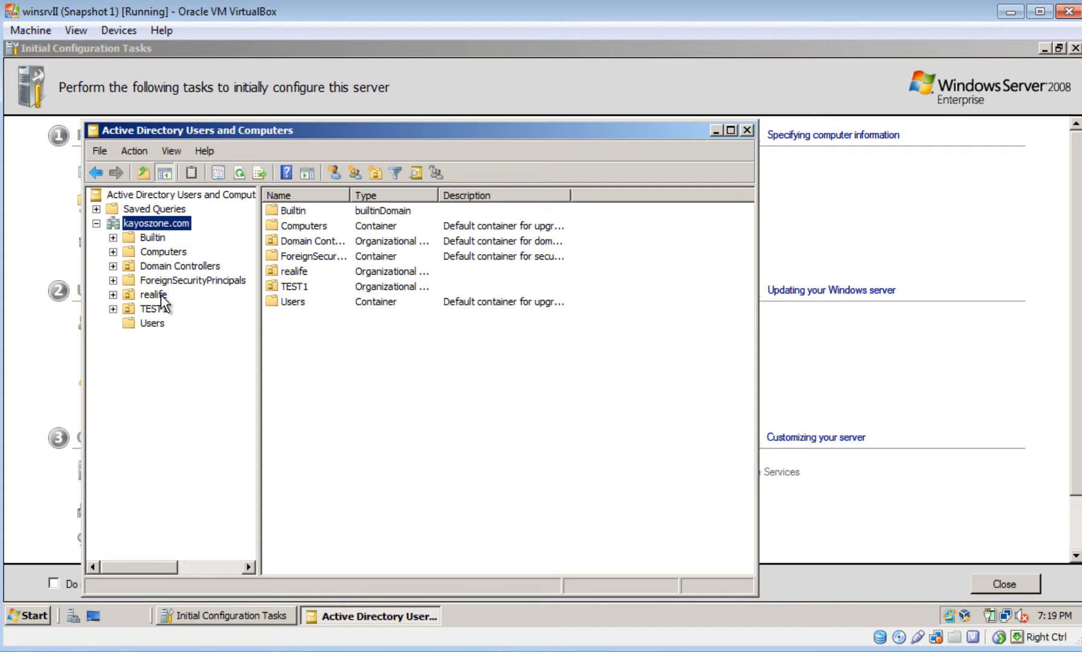
{"action": "right_click", "coordinate": [144, 224]}
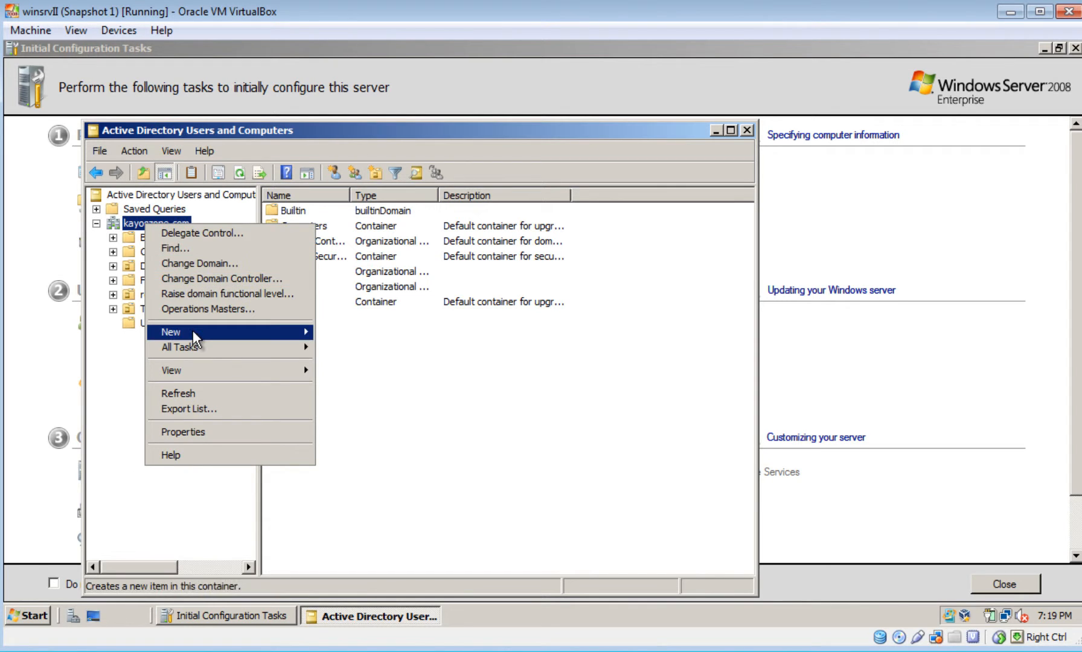
{"action": "right_click", "coordinate": [140, 226]}
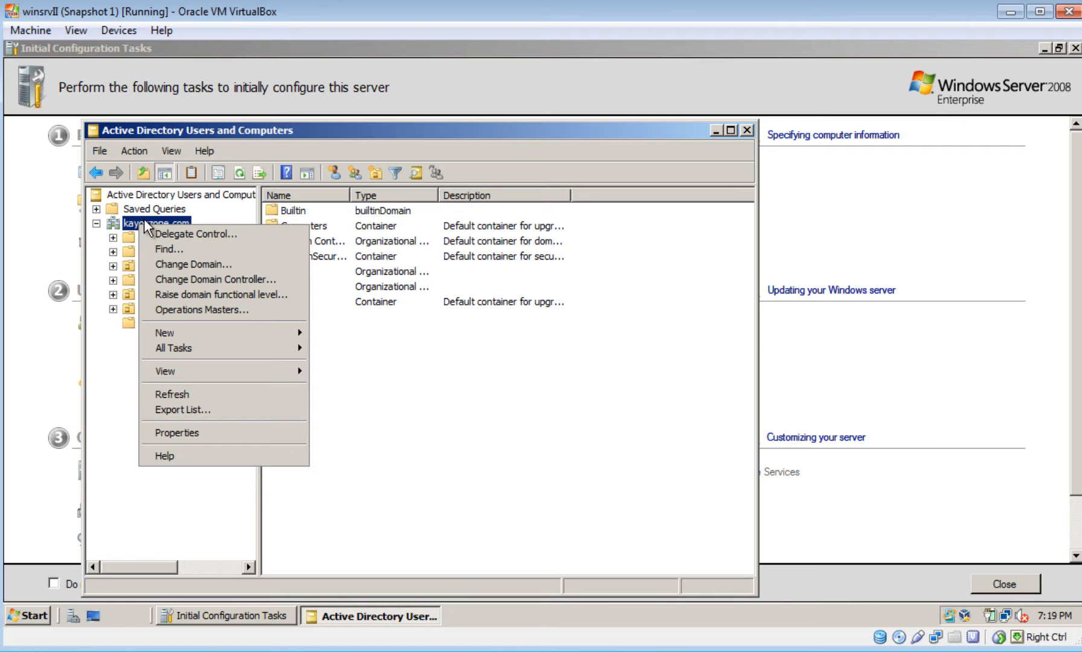
{"action": "mouse_move", "coordinate": [190, 334]}
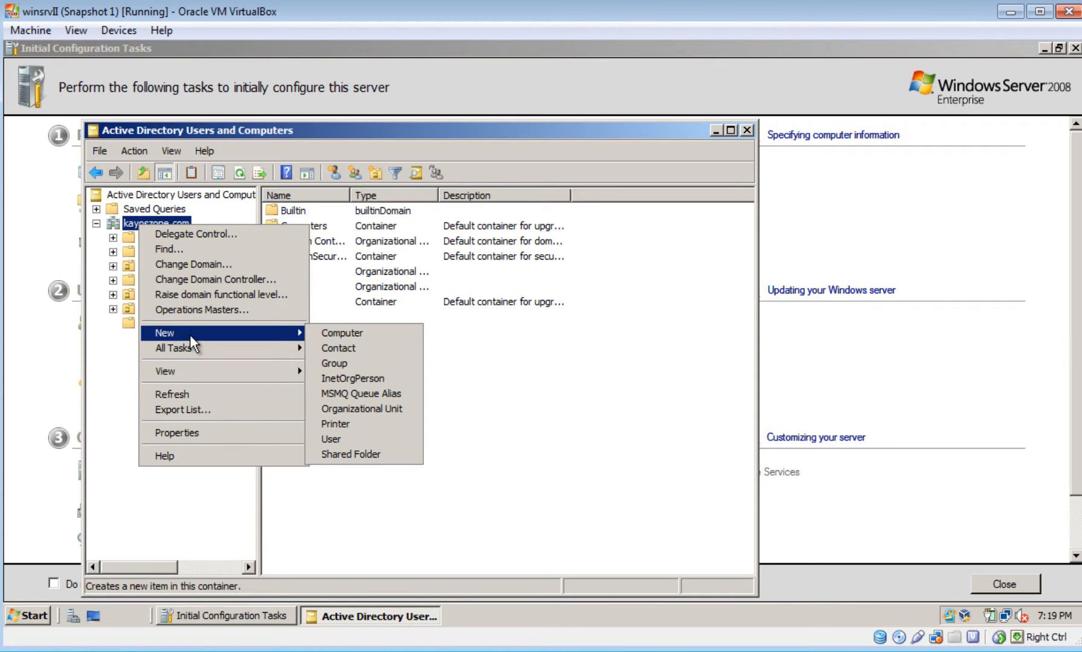
{"action": "left_click", "coordinate": [386, 413]}
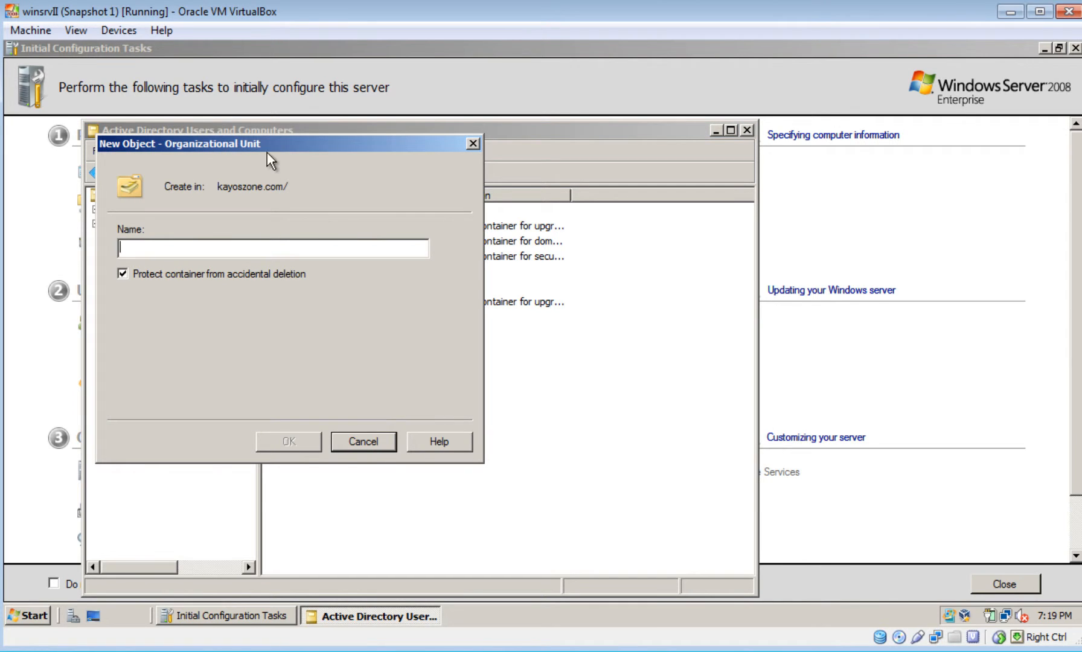
{"action": "left_click_drag", "start_coordinate": [267, 145], "coordinate": [318, 143]}
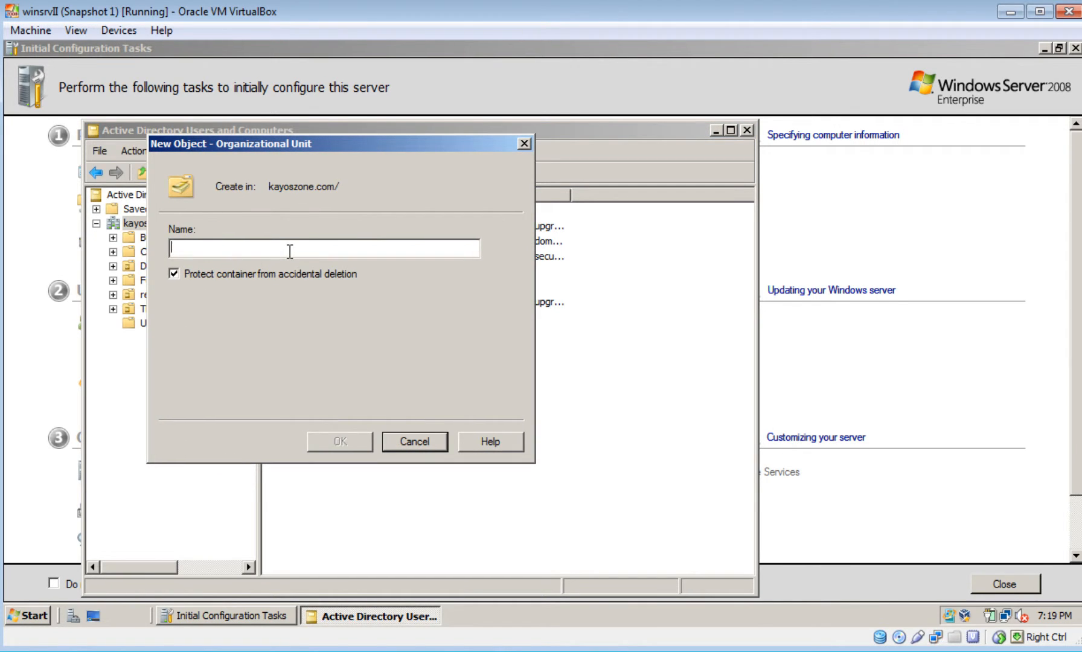
{"action": "type", "text": "tutor"}
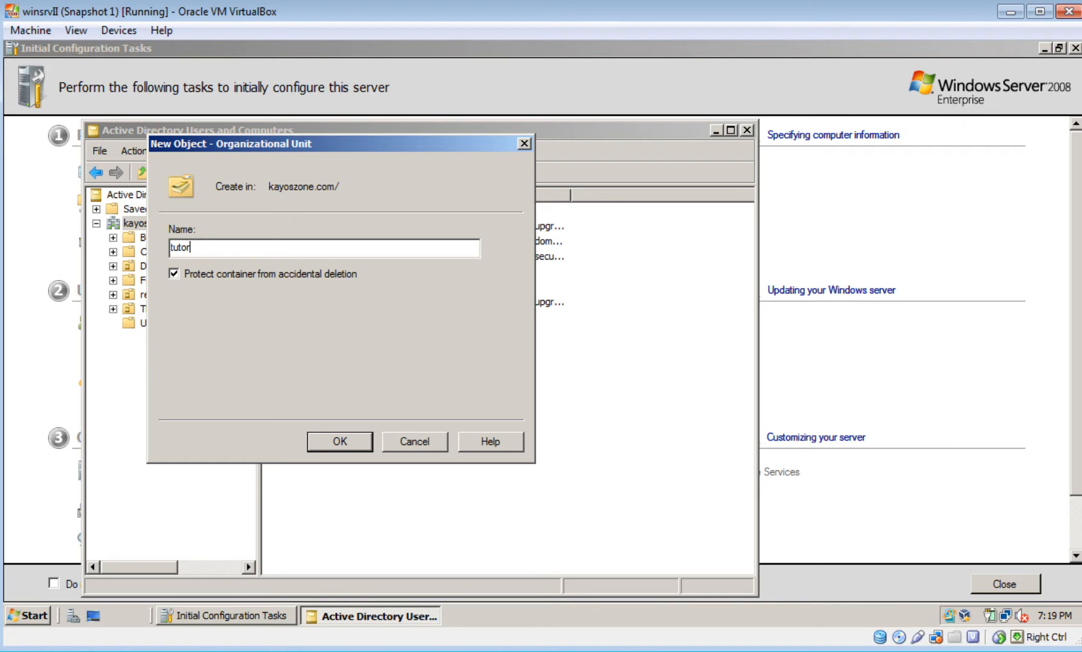
{"action": "type", "text": "ials"}
{"action": "left_click_drag", "start_coordinate": [303, 148], "coordinate": [360, 247]}
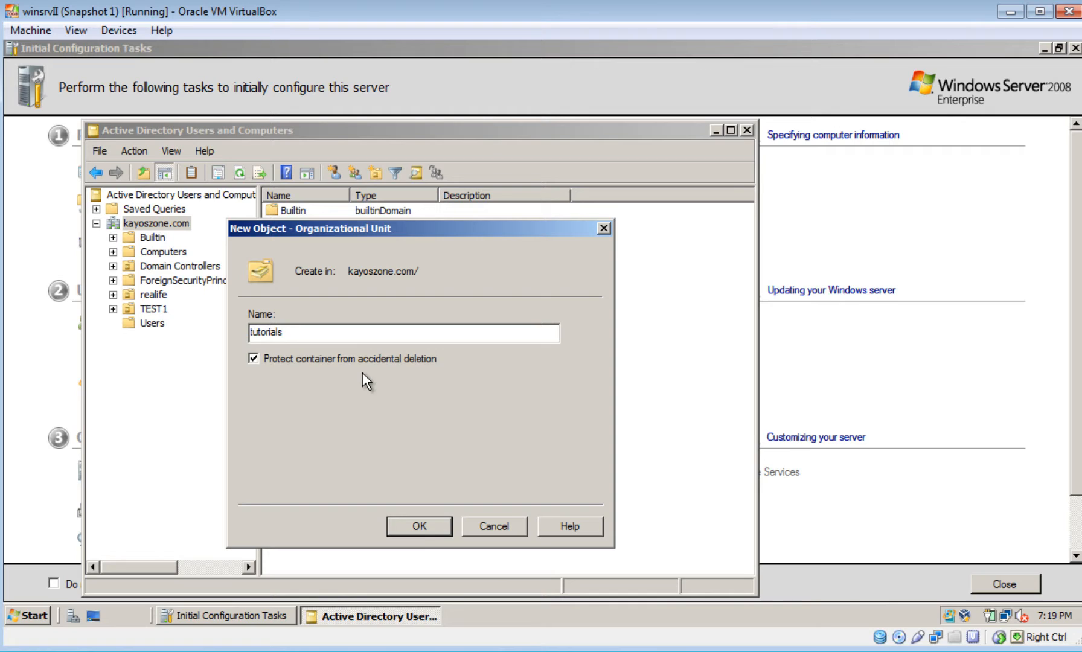
{"action": "left_click", "coordinate": [340, 363]}
{"action": "left_click", "coordinate": [374, 359]}
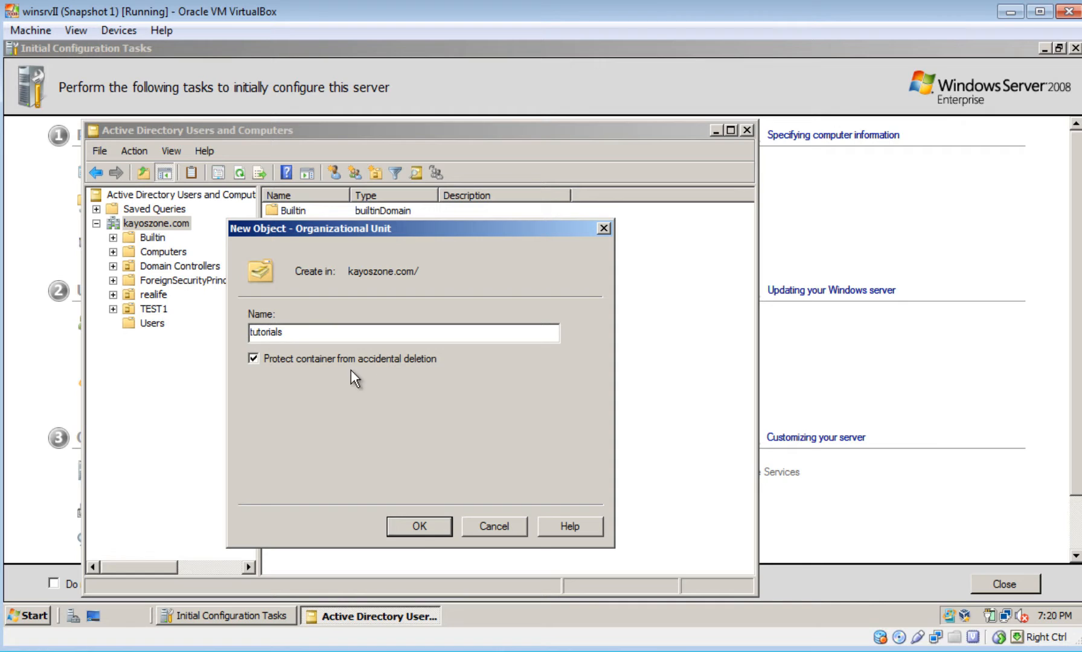
{"action": "left_click", "coordinate": [305, 363]}
{"action": "left_click", "coordinate": [419, 525]}
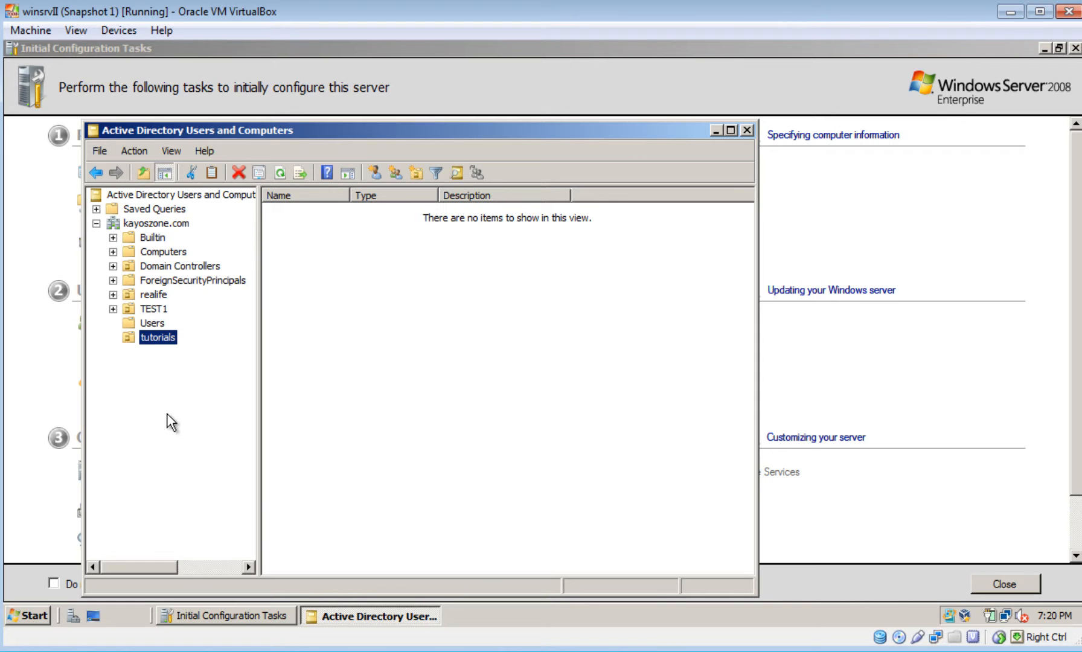
Start a new user in the tutorials unit with first name tut, last name one and logon name tutone.
{"action": "left_click", "coordinate": [152, 324]}
{"action": "left_click", "coordinate": [149, 333]}
{"action": "right_click", "coordinate": [359, 302]}
{"action": "mouse_move", "coordinate": [387, 369]}
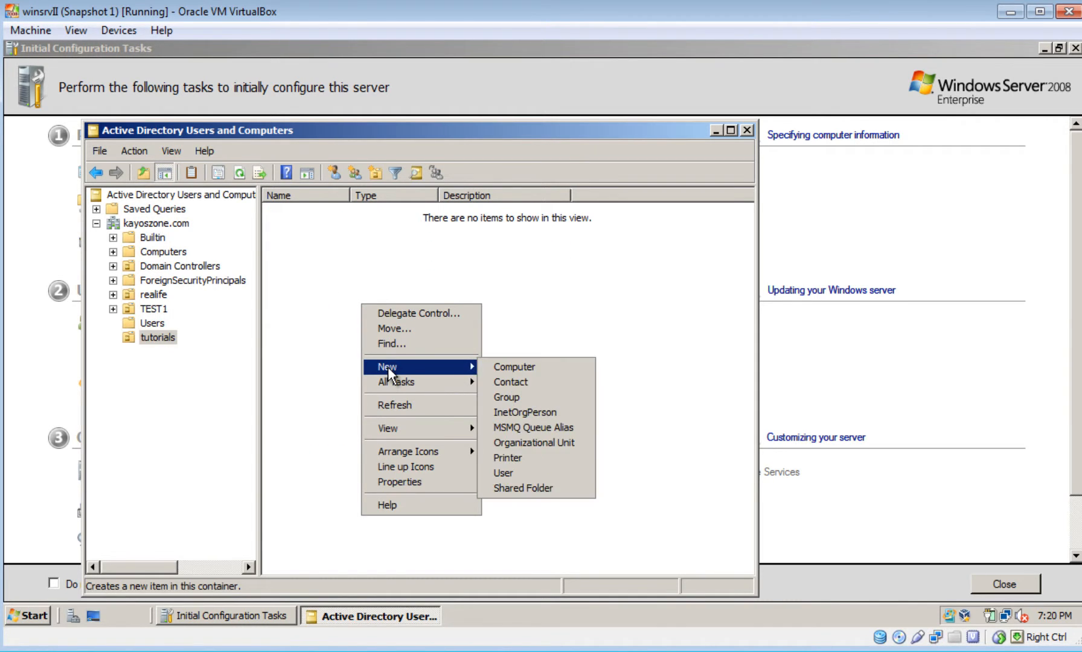
{"action": "left_click", "coordinate": [511, 473]}
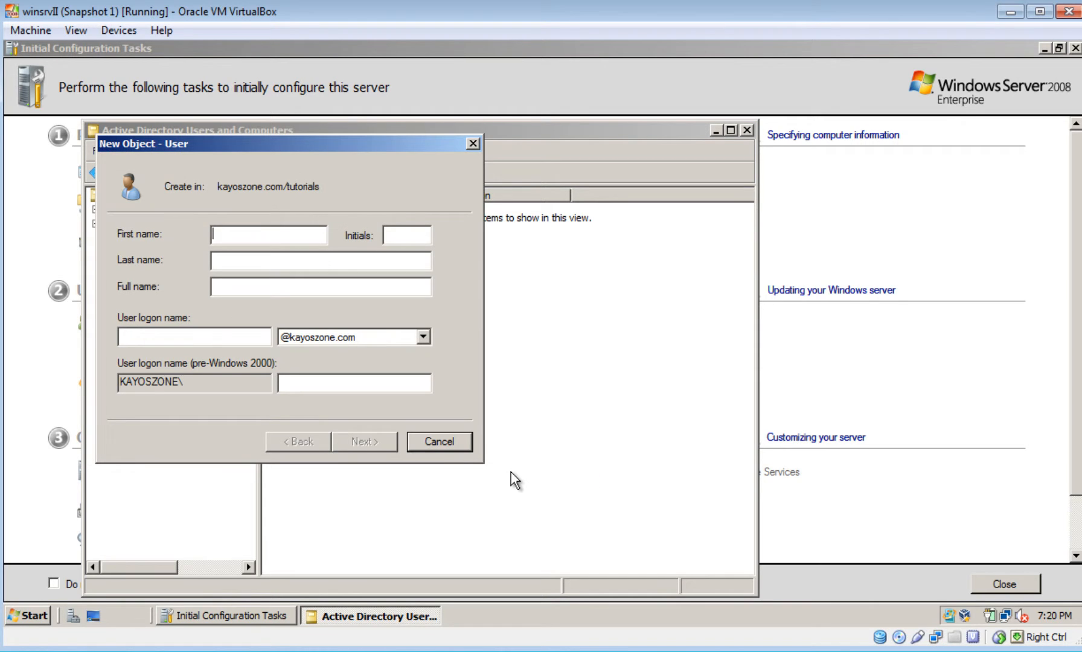
{"action": "left_click_drag", "start_coordinate": [338, 145], "coordinate": [391, 159]}
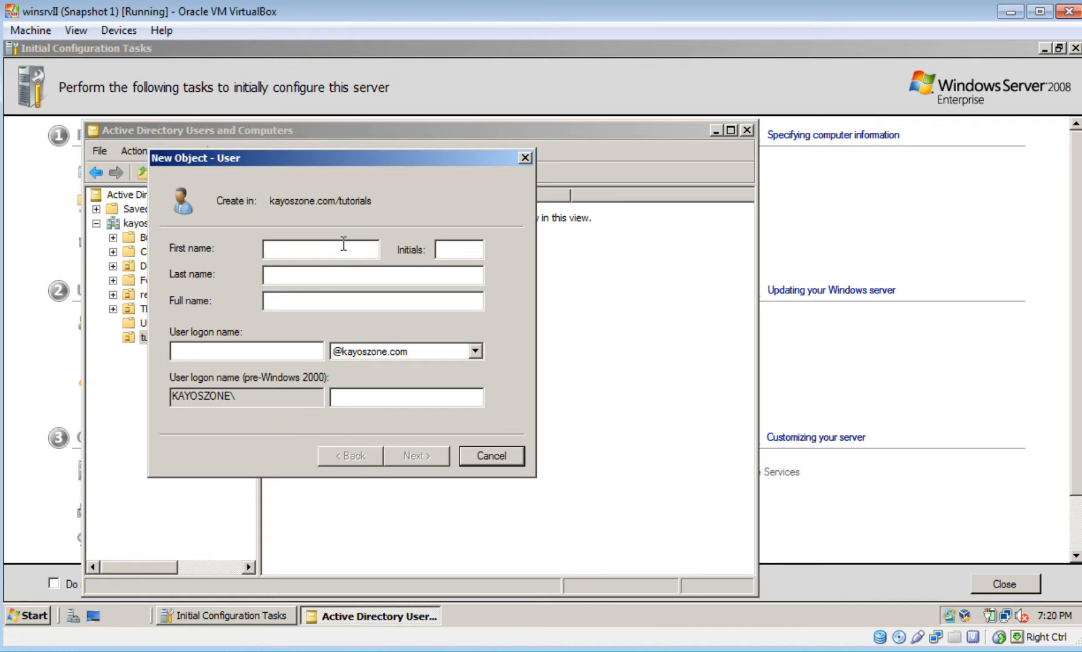
{"action": "type", "text": "tur"}
{"action": "key", "text": "Tab"}
{"action": "key", "text": "Tab"}
{"action": "type", "text": "one"}
{"action": "left_click", "coordinate": [273, 354]}
{"action": "type", "text": "tutone"}
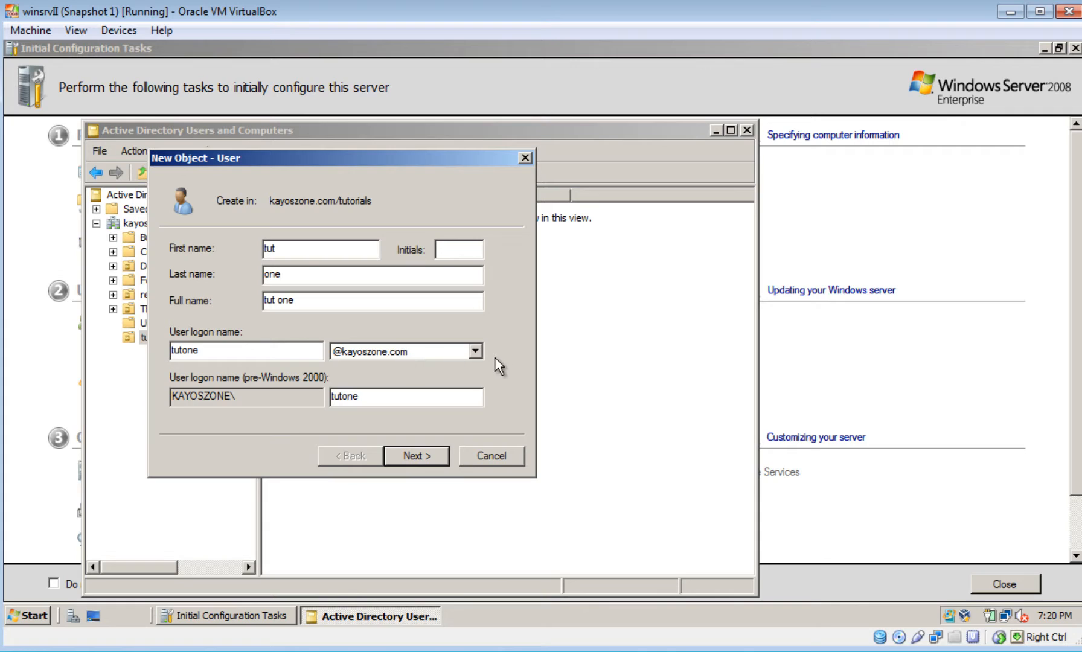
{"action": "left_click", "coordinate": [413, 457]}
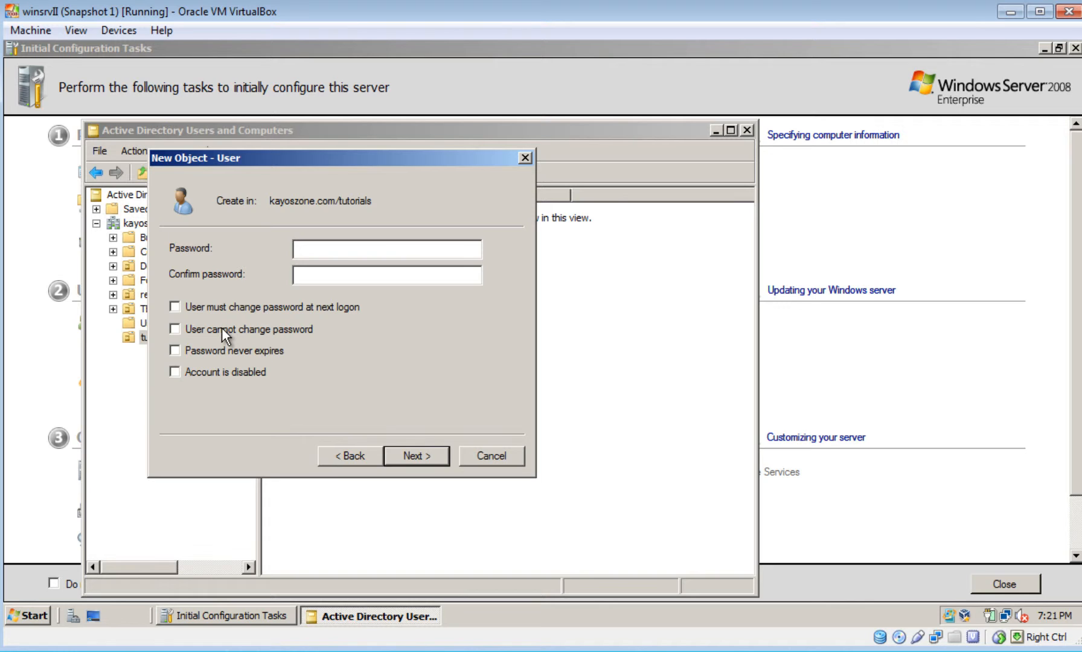
Enter and confirm the new user's password, set it to never expire and be unchangeable by the user, and finish creating the account.
{"action": "left_click", "coordinate": [175, 351]}
{"action": "left_click", "coordinate": [336, 252]}
{"action": "type", "text": "••••••••"}
{"action": "key", "text": "Tab"}
{"action": "key", "text": "Caps_Lock"}
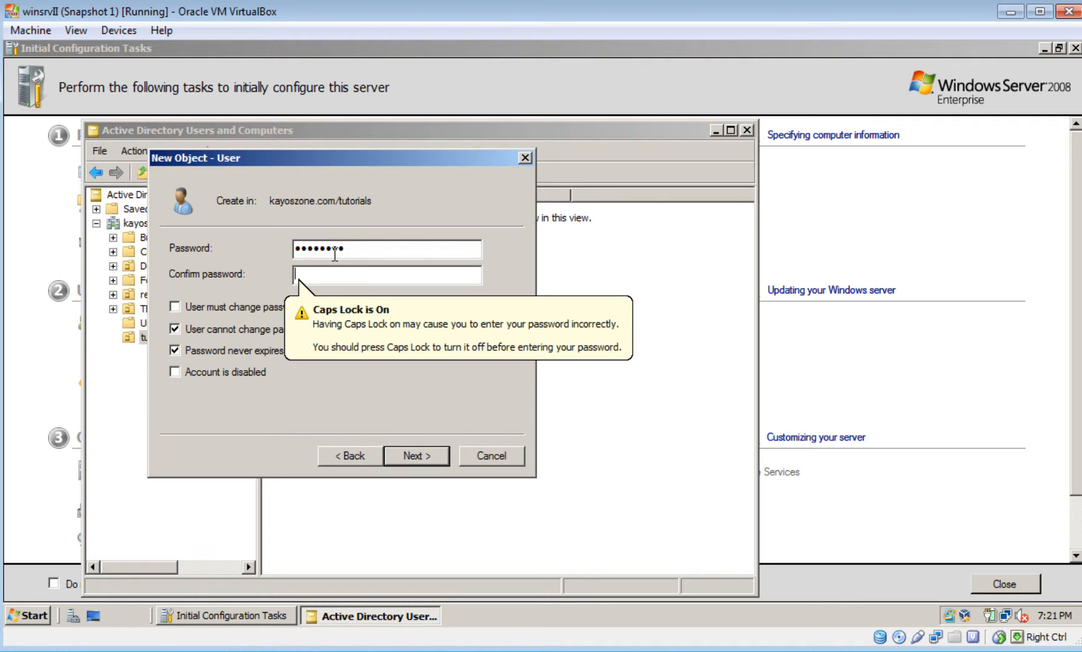
{"action": "type", "text": "••••••••"}
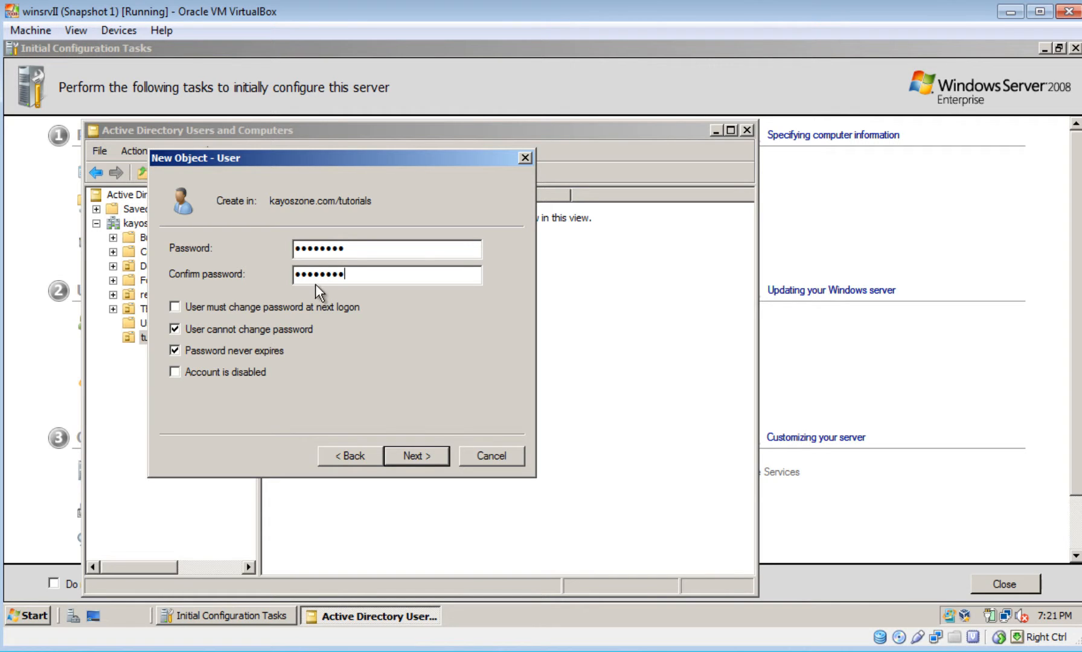
{"action": "left_click", "coordinate": [419, 454]}
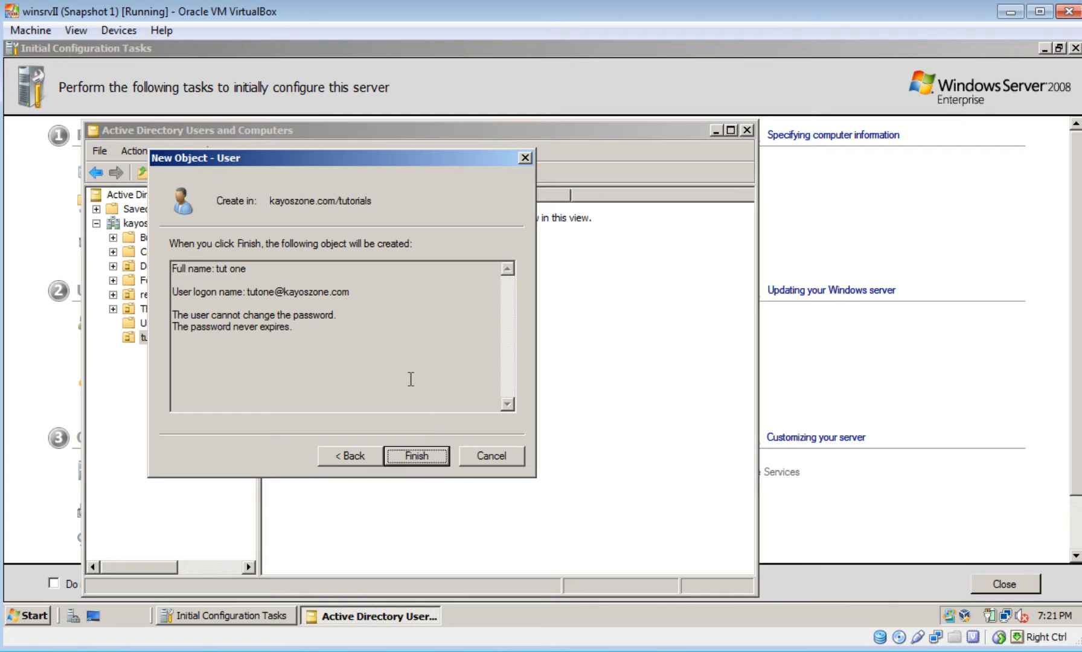
{"action": "left_click", "coordinate": [435, 459]}
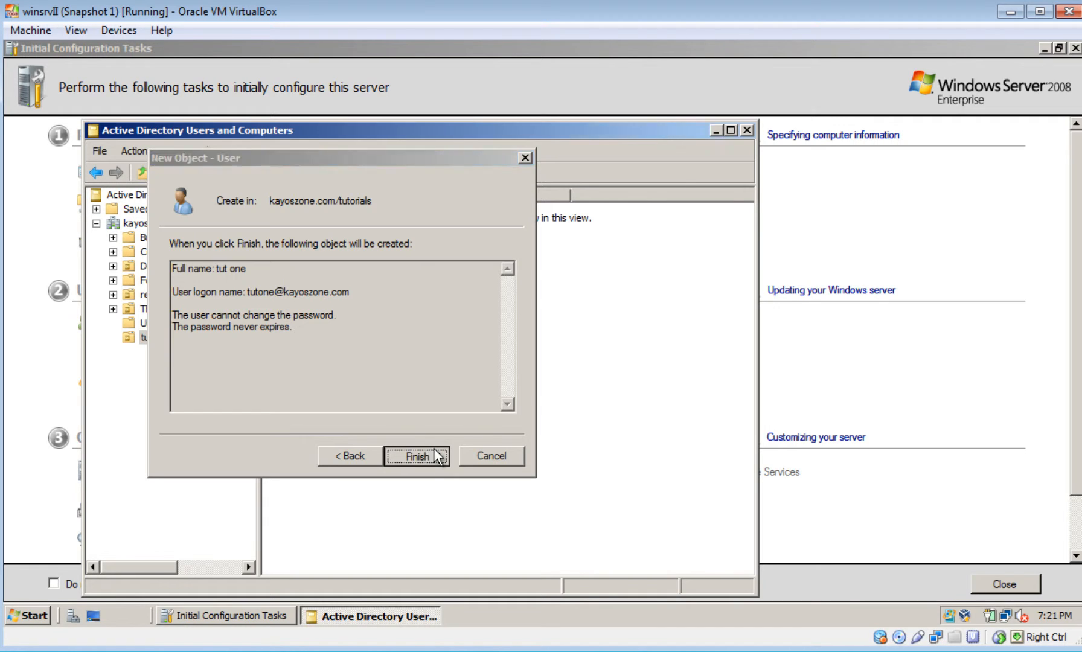
{"action": "left_click", "coordinate": [301, 231]}
{"action": "left_click", "coordinate": [306, 215]}
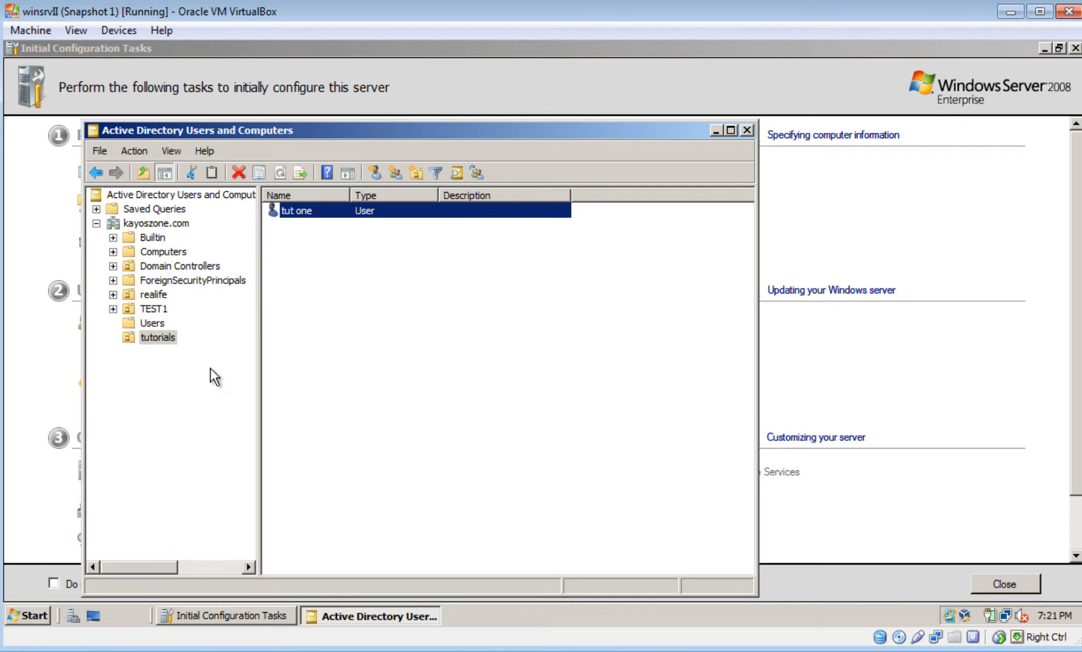
Create a second organizational unit named tutorials 2 directly under the kayoszone.com domain.
{"action": "left_click", "coordinate": [155, 338]}
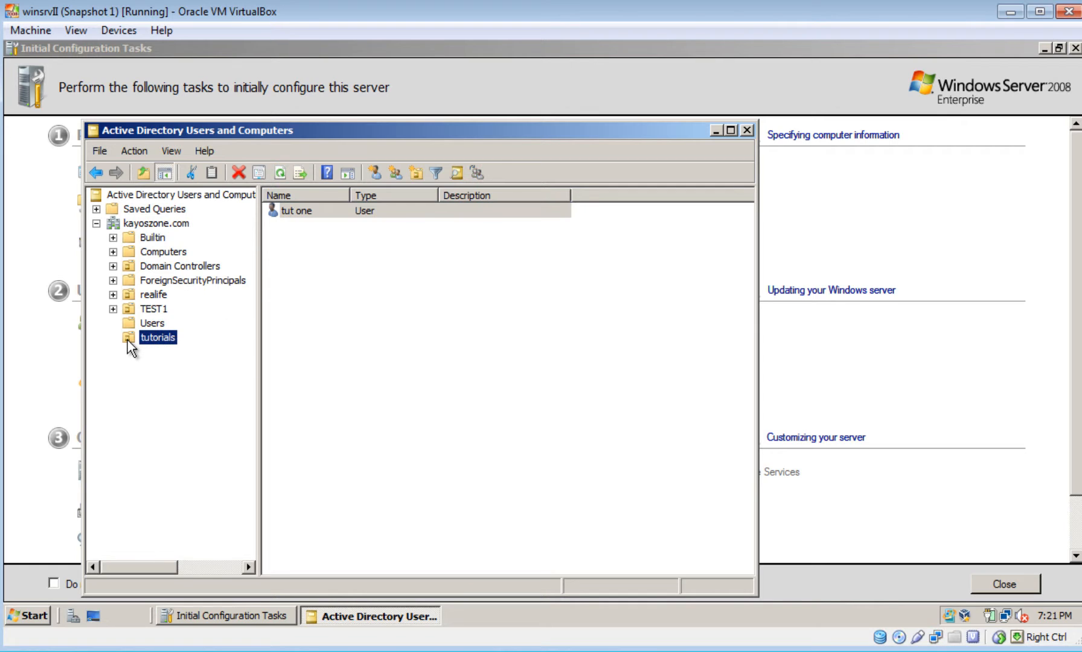
{"action": "left_click", "coordinate": [139, 224]}
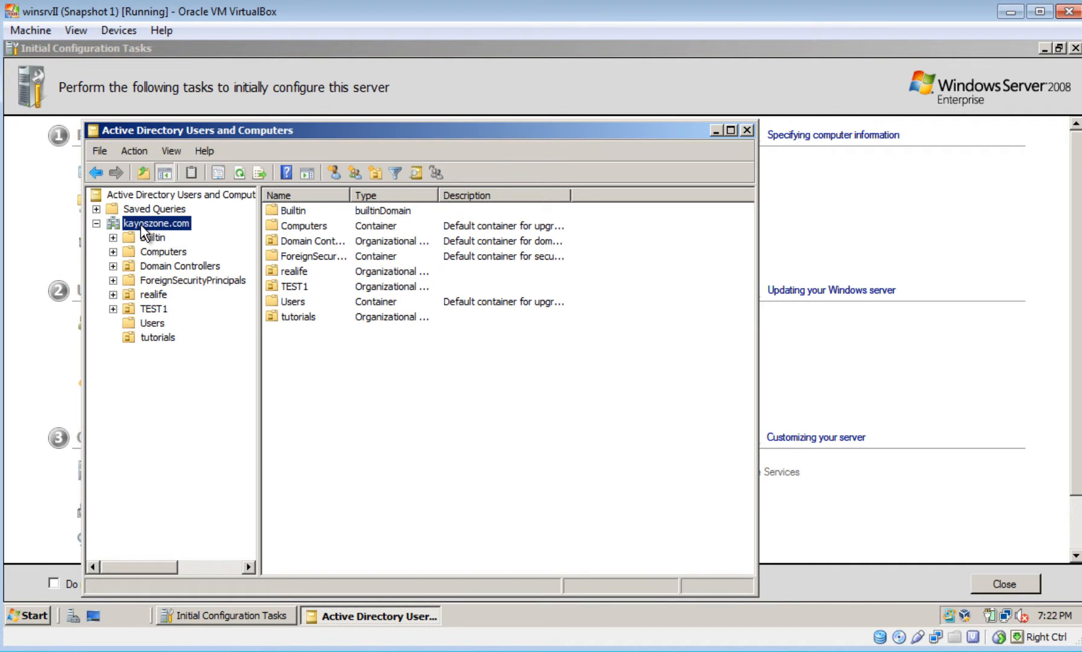
{"action": "right_click", "coordinate": [140, 224]}
{"action": "mouse_move", "coordinate": [243, 336]}
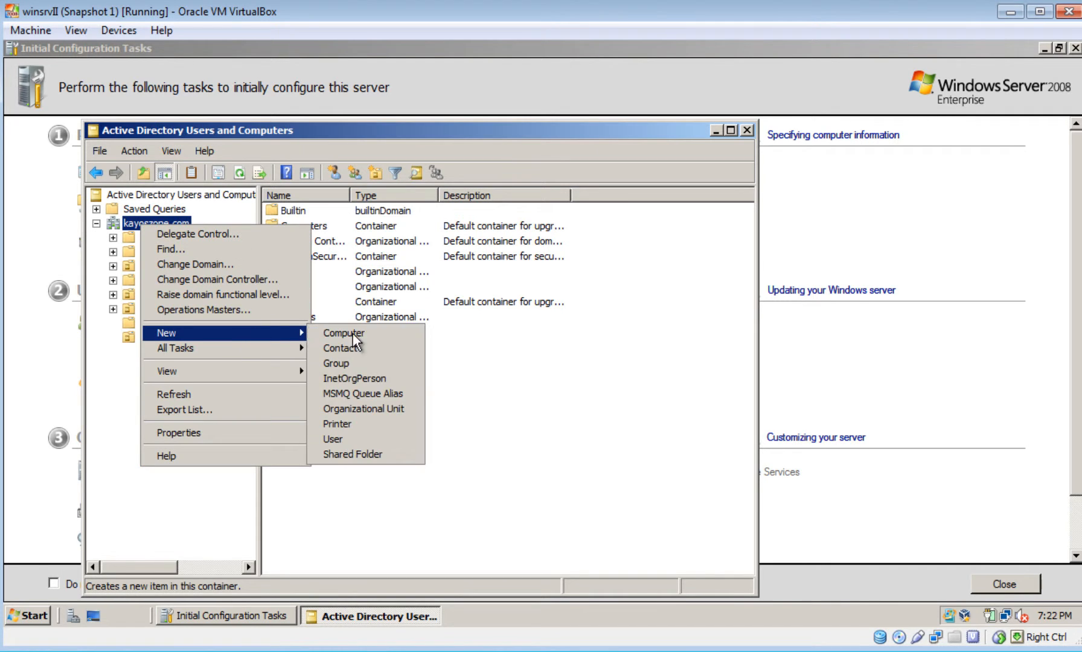
{"action": "left_click", "coordinate": [335, 409]}
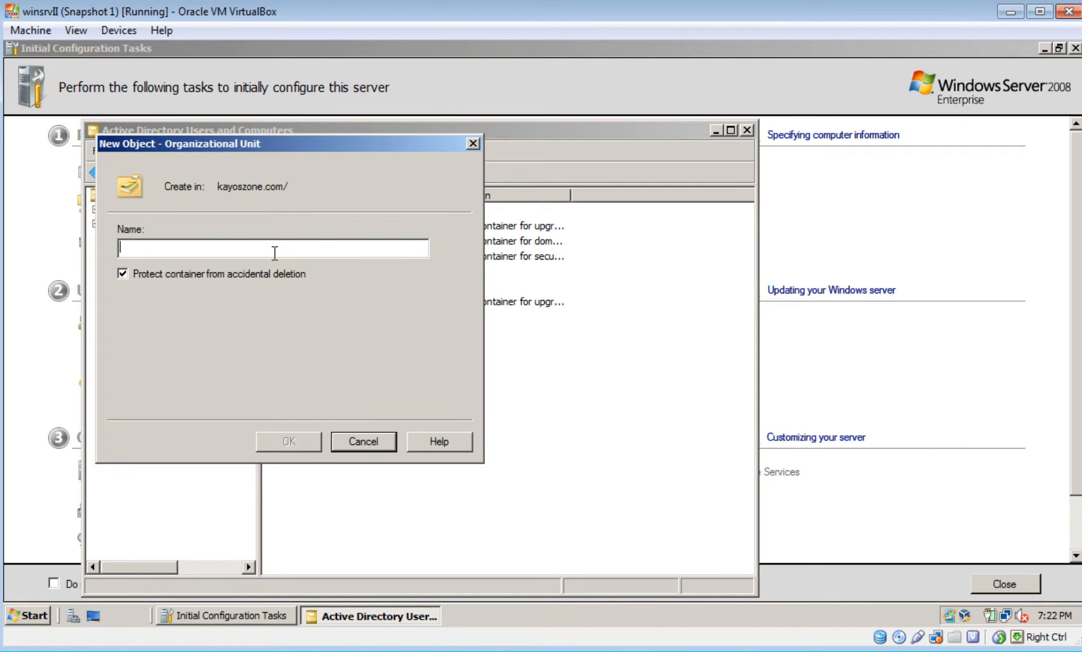
{"action": "type", "text": "tut"}
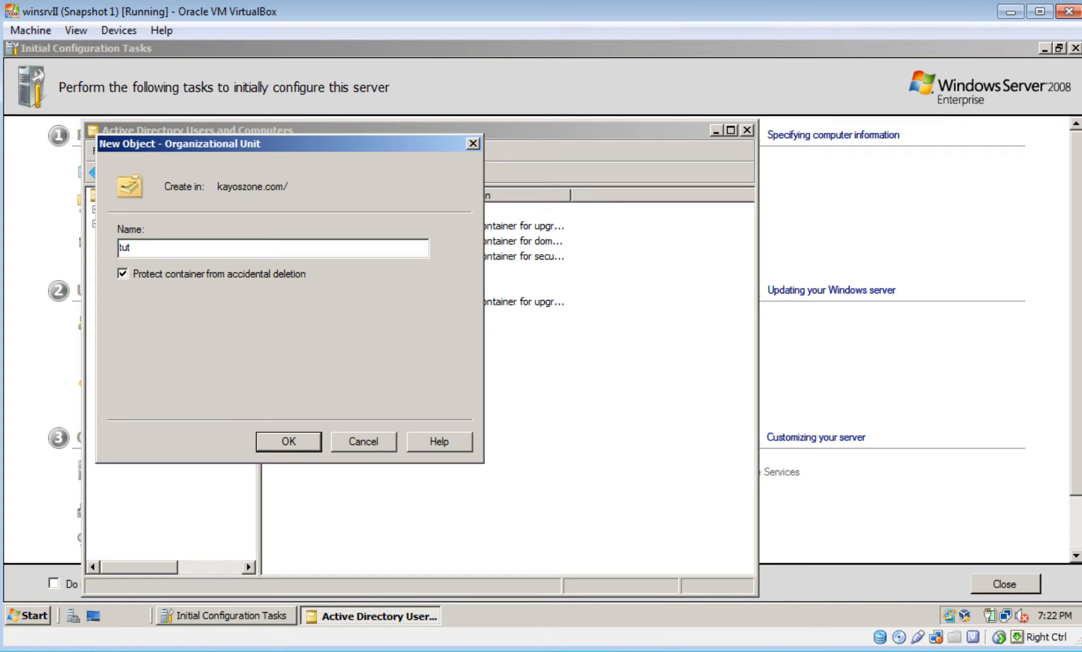
{"action": "type", "text": "u"}
{"action": "key", "text": "BackSpace"}
{"action": "type", "text": "orials 2"}
{"action": "left_click", "coordinate": [288, 442]}
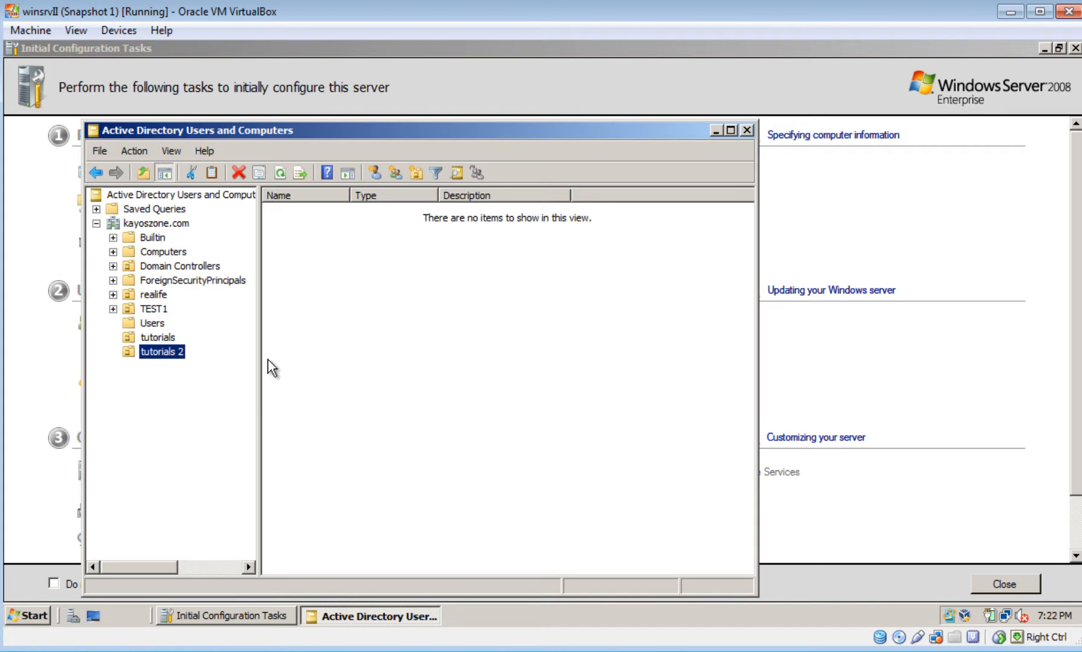
Start a new user in the tutorials 2 unit with first name tut, last name two and logon name tuttwo.
{"action": "left_click", "coordinate": [397, 315]}
{"action": "right_click", "coordinate": [397, 314]}
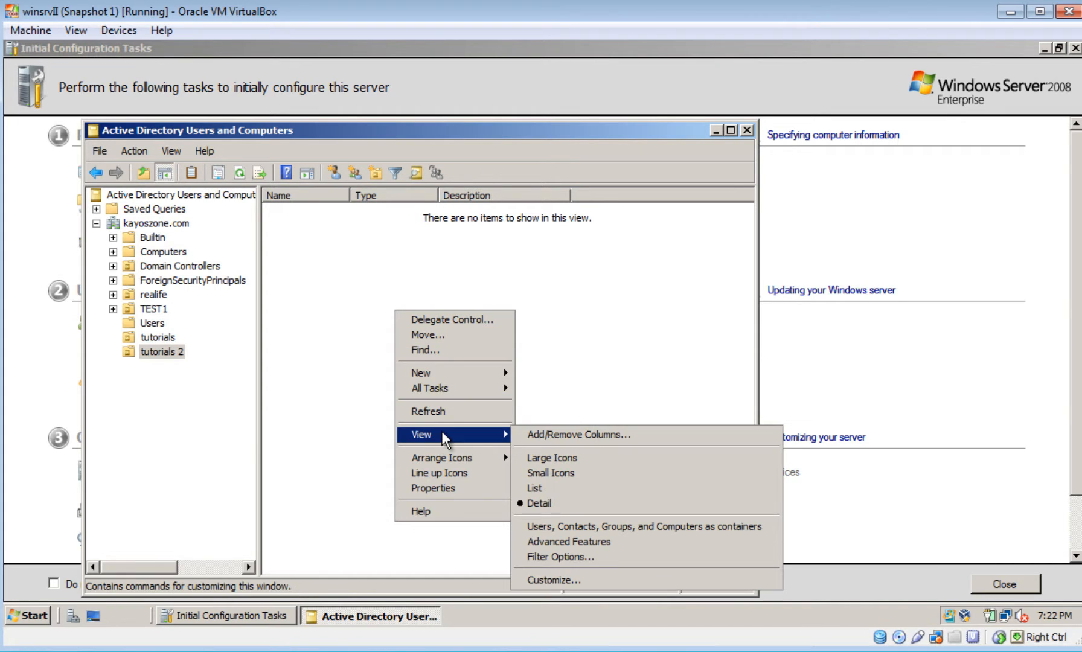
{"action": "mouse_move", "coordinate": [471, 372]}
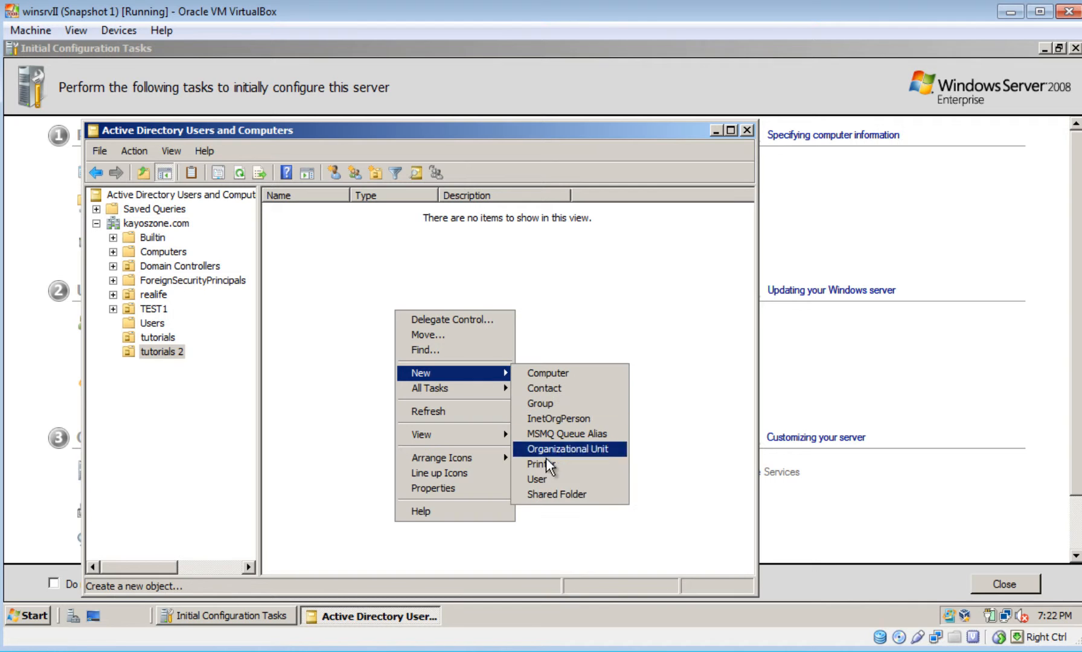
{"action": "left_click", "coordinate": [544, 480]}
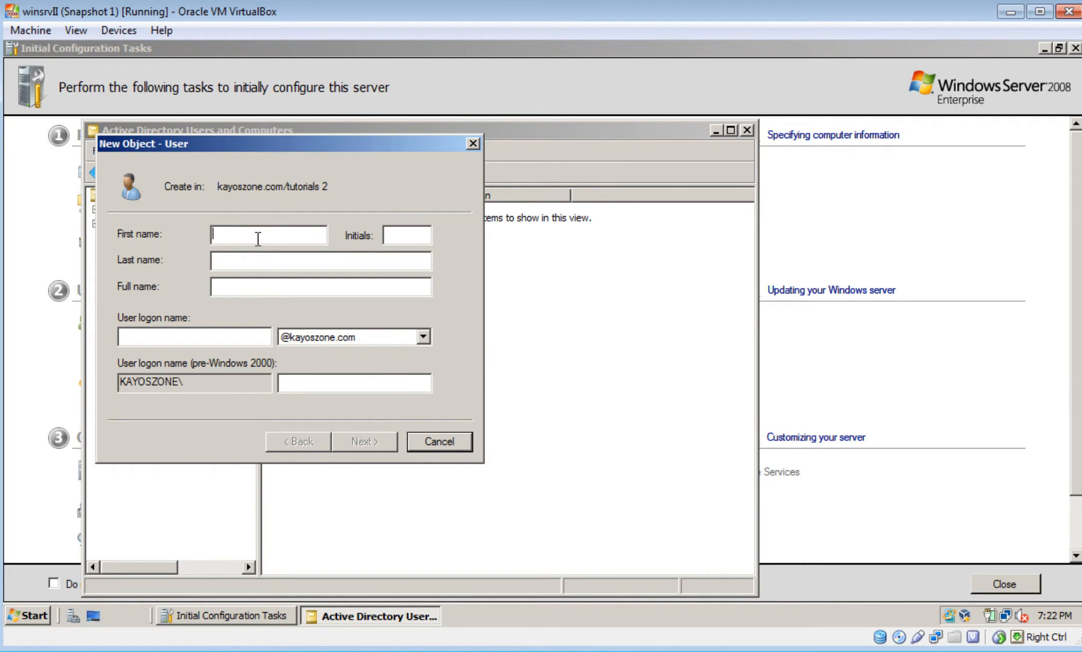
{"action": "type", "text": "tut"}
{"action": "left_click", "coordinate": [242, 260]}
{"action": "type", "text": "two"}
{"action": "left_click", "coordinate": [136, 341]}
{"action": "type", "text": "tutt"}
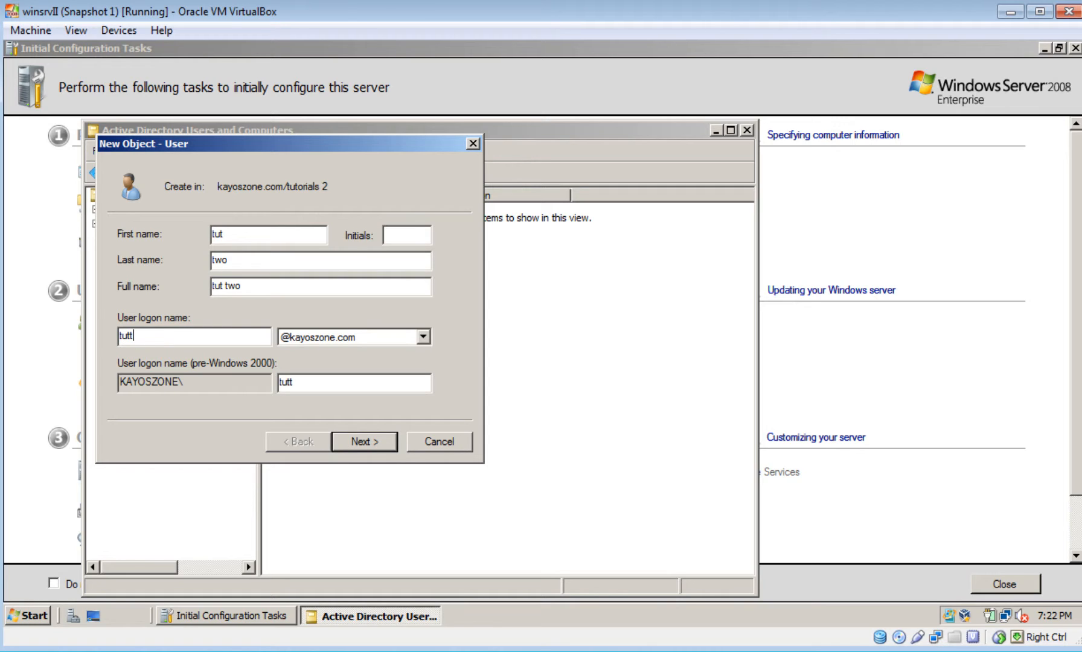
{"action": "type", "text": "wo"}
{"action": "left_click_drag", "start_coordinate": [260, 137], "coordinate": [458, 122]}
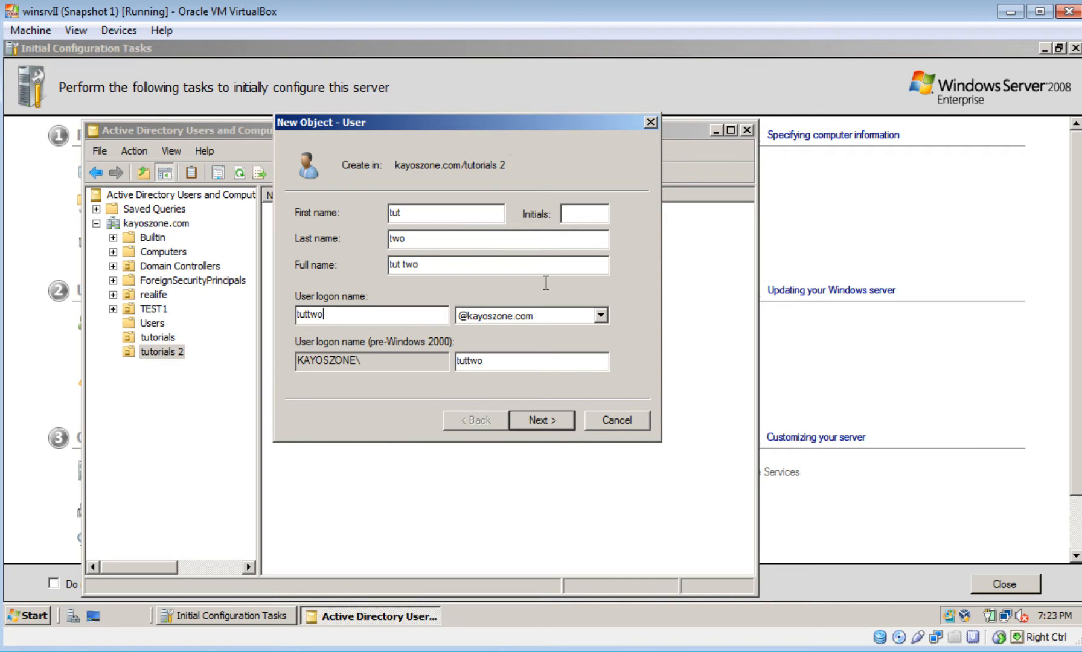
{"action": "left_click", "coordinate": [552, 418]}
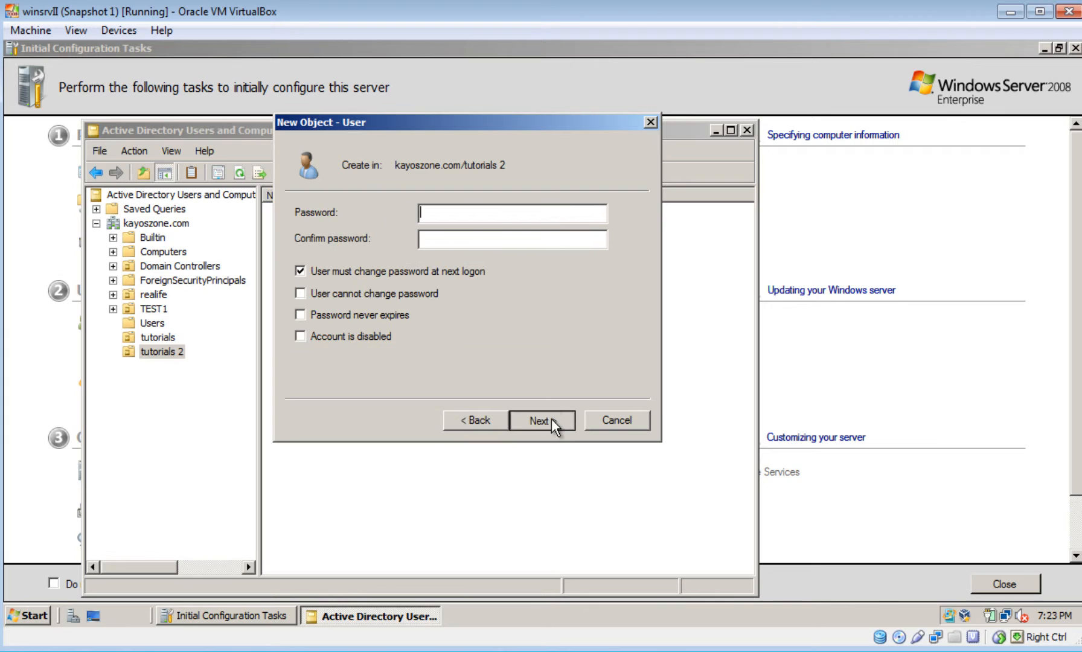
Make the new user's password unchangeable by the user and never expiring, enter and confirm the password, and finish creating the account.
{"action": "left_click", "coordinate": [369, 296]}
{"action": "left_click", "coordinate": [673, 383]}
{"action": "left_click", "coordinate": [331, 272]}
{"action": "left_click", "coordinate": [451, 215]}
{"action": "type", "text": "*******"}
{"action": "key", "text": "Tab"}
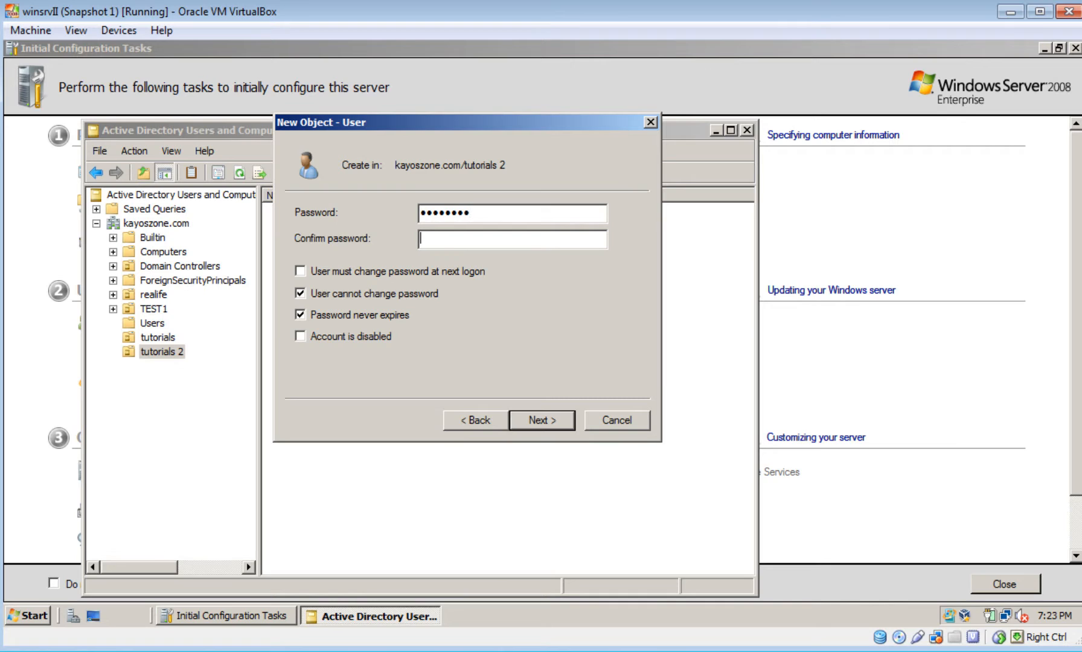
{"action": "type", "text": "********"}
{"action": "left_click", "coordinate": [565, 419]}
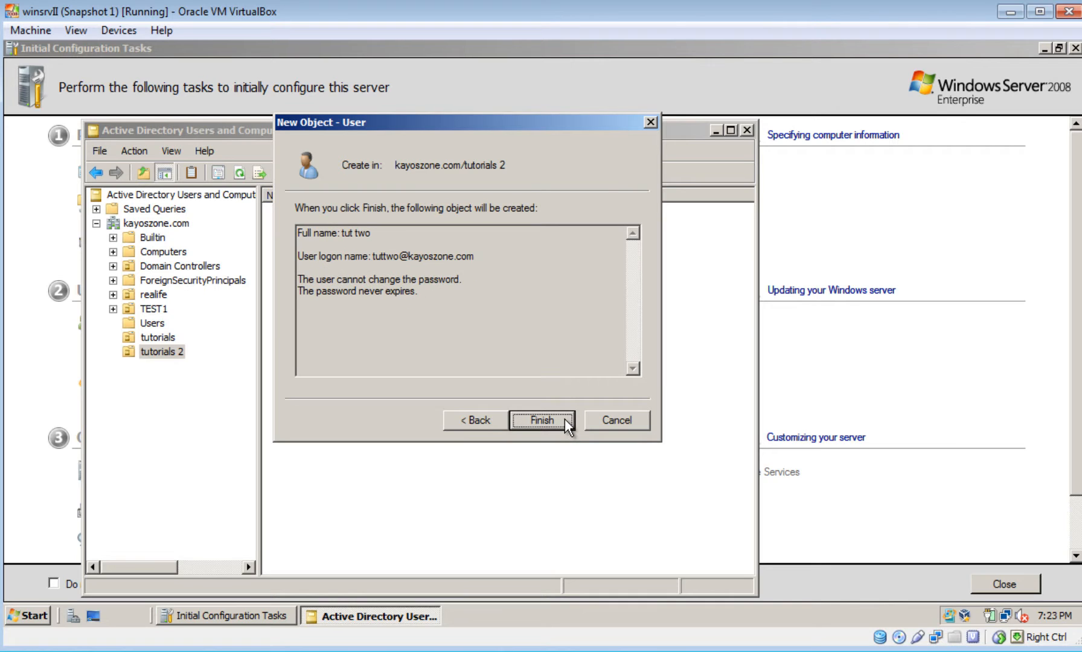
{"action": "left_click", "coordinate": [561, 422]}
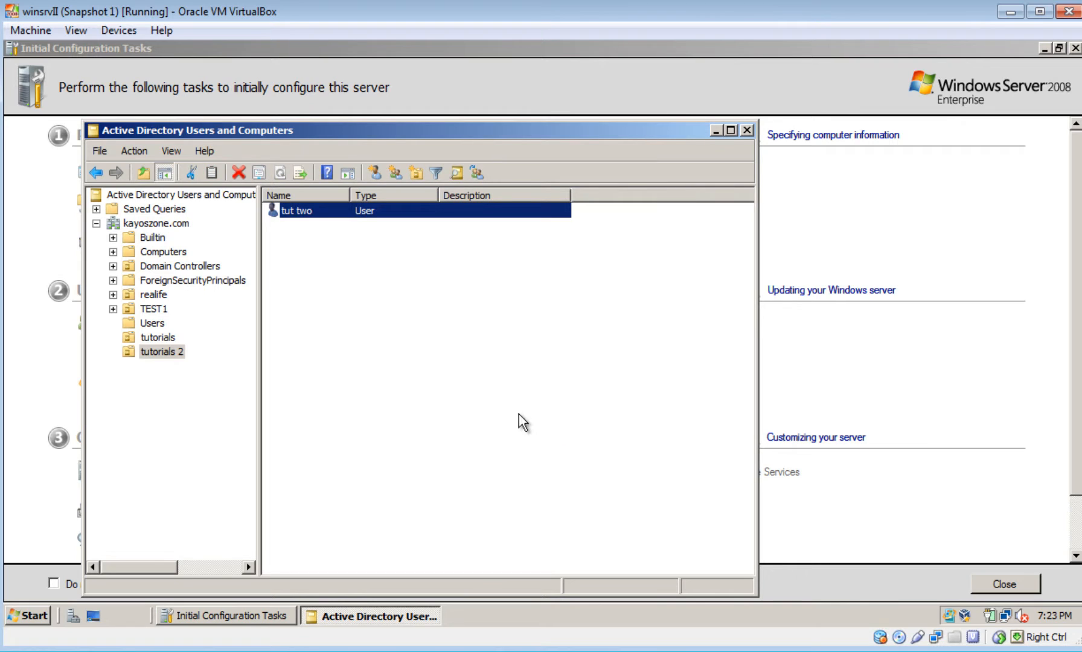
Check the properties of user tut one in the tutorials unit and user tut two in tutorials 2.
{"action": "left_click", "coordinate": [167, 336]}
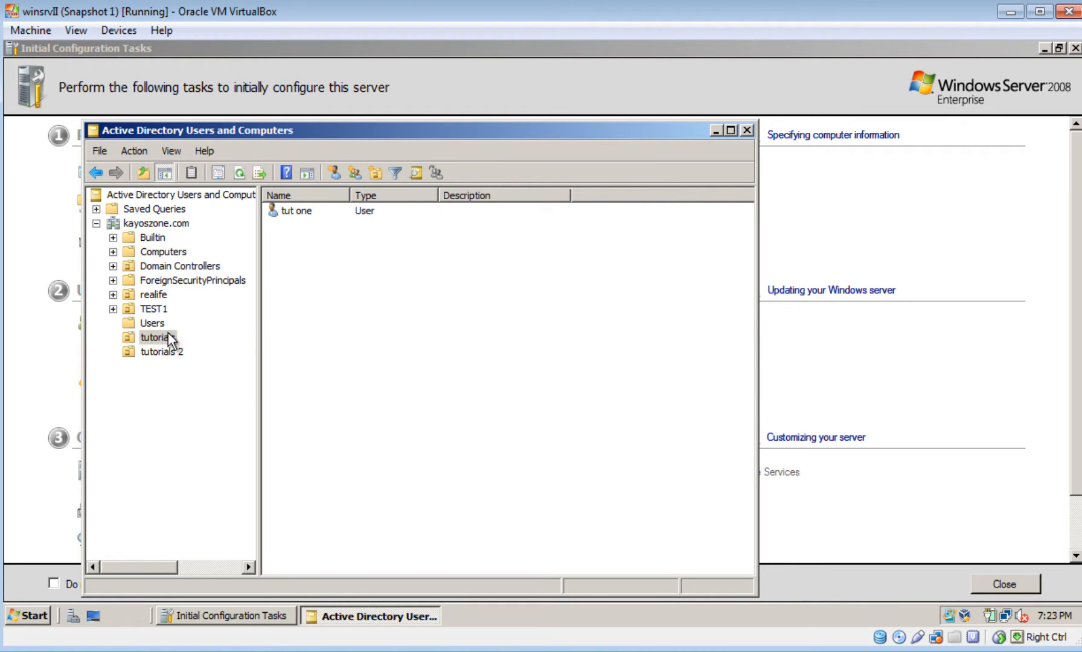
{"action": "left_click", "coordinate": [315, 211]}
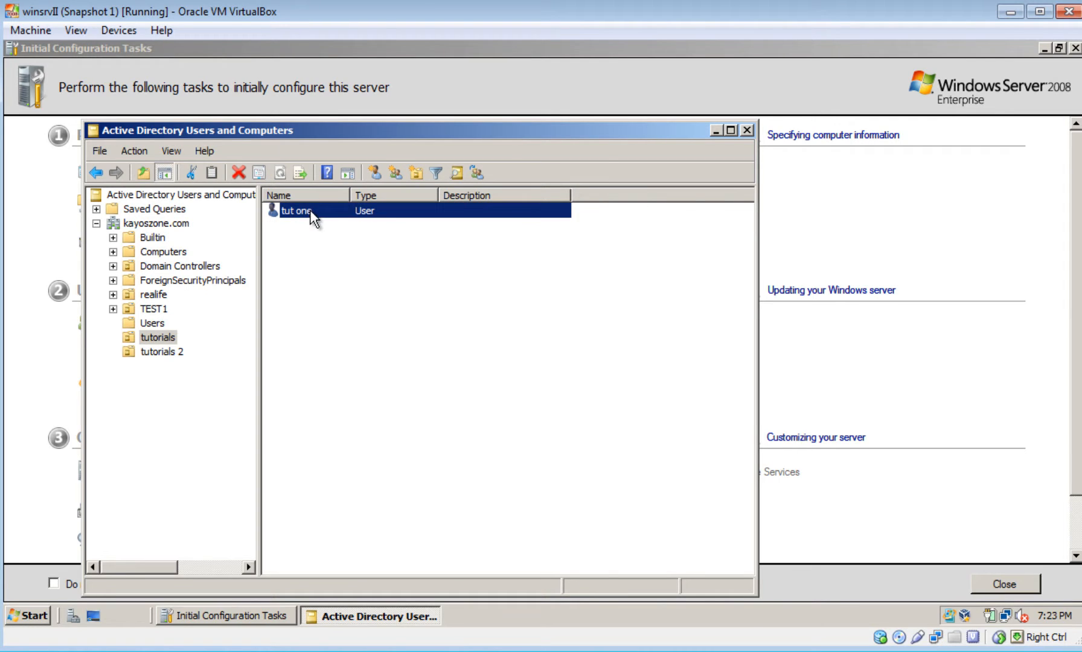
{"action": "double_click", "coordinate": [309, 210]}
{"action": "left_click", "coordinate": [593, 132]}
{"action": "left_click", "coordinate": [162, 352]}
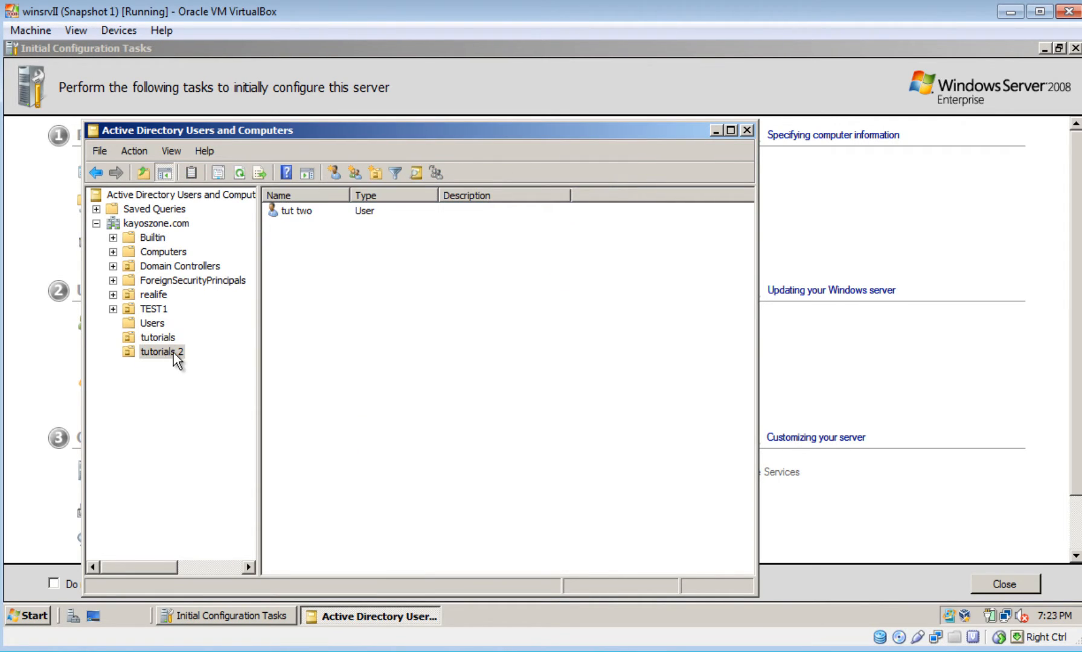
{"action": "double_click", "coordinate": [302, 212]}
{"action": "left_click", "coordinate": [594, 131]}
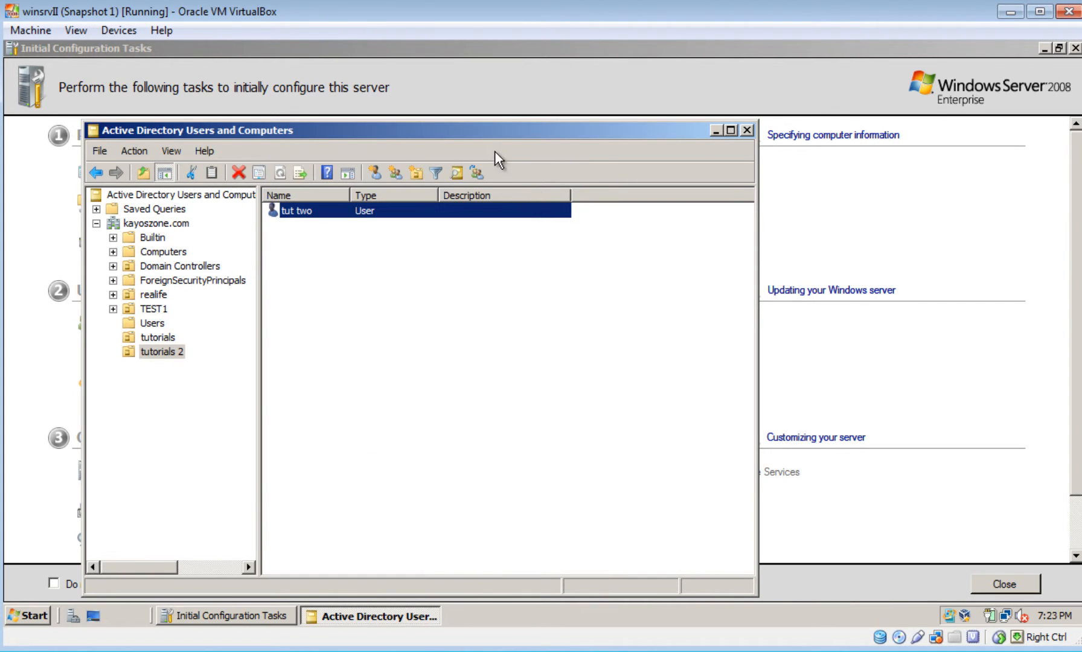
Minimize the Active Directory Users and Computers and Initial Configuration Tasks windows to clear the desktop.
{"action": "left_click_drag", "start_coordinate": [500, 127], "coordinate": [503, 53]}
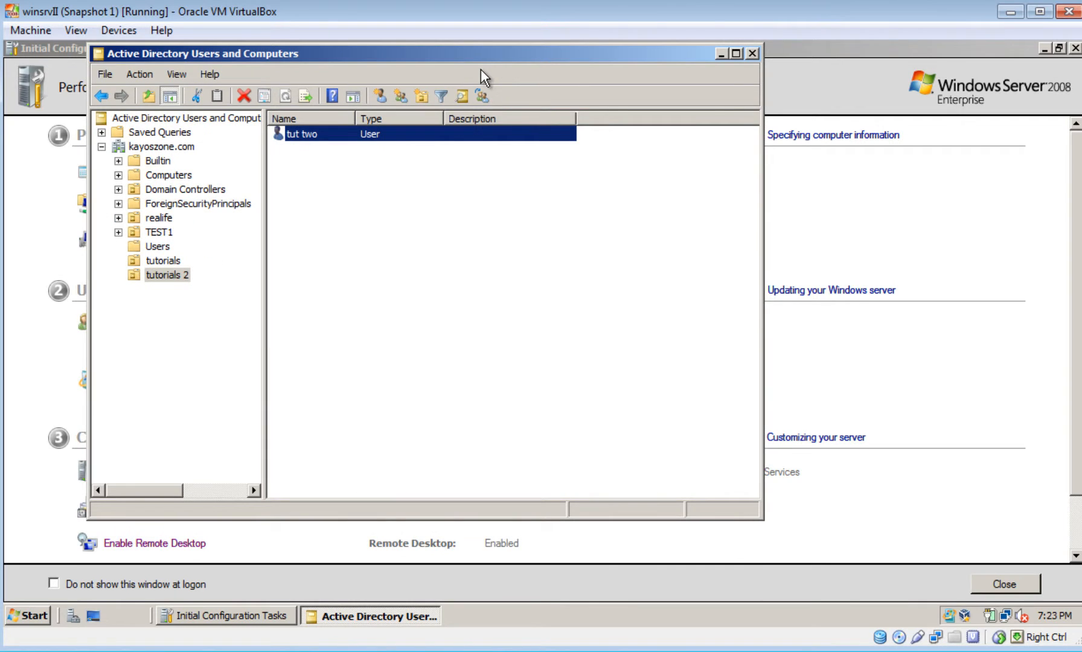
{"action": "left_click_drag", "start_coordinate": [482, 58], "coordinate": [567, 60]}
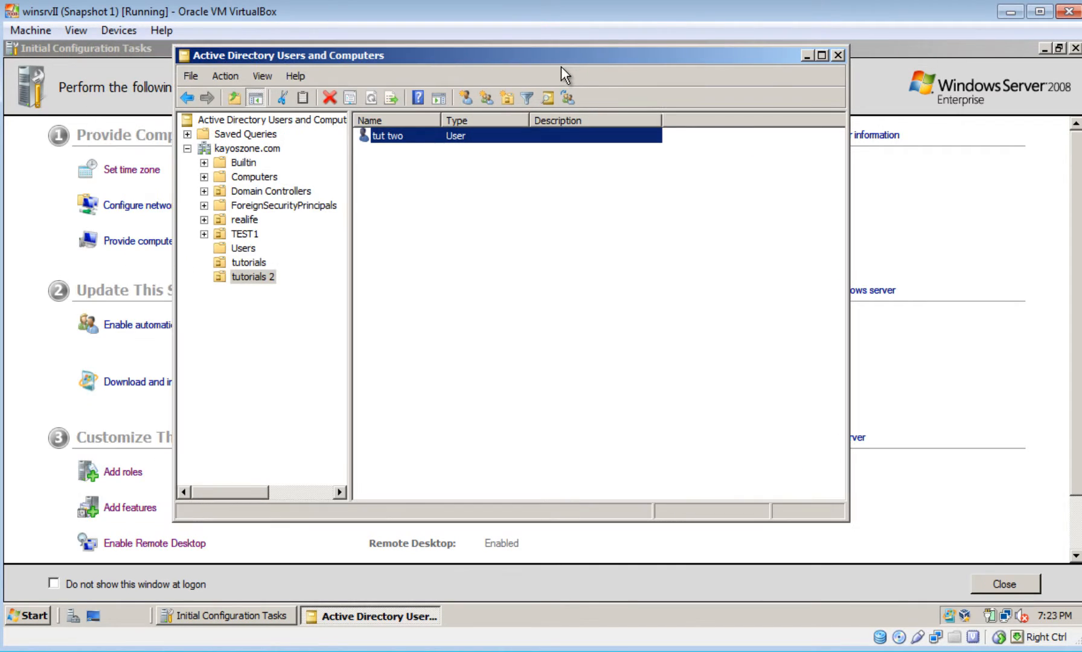
{"action": "left_click", "coordinate": [807, 56]}
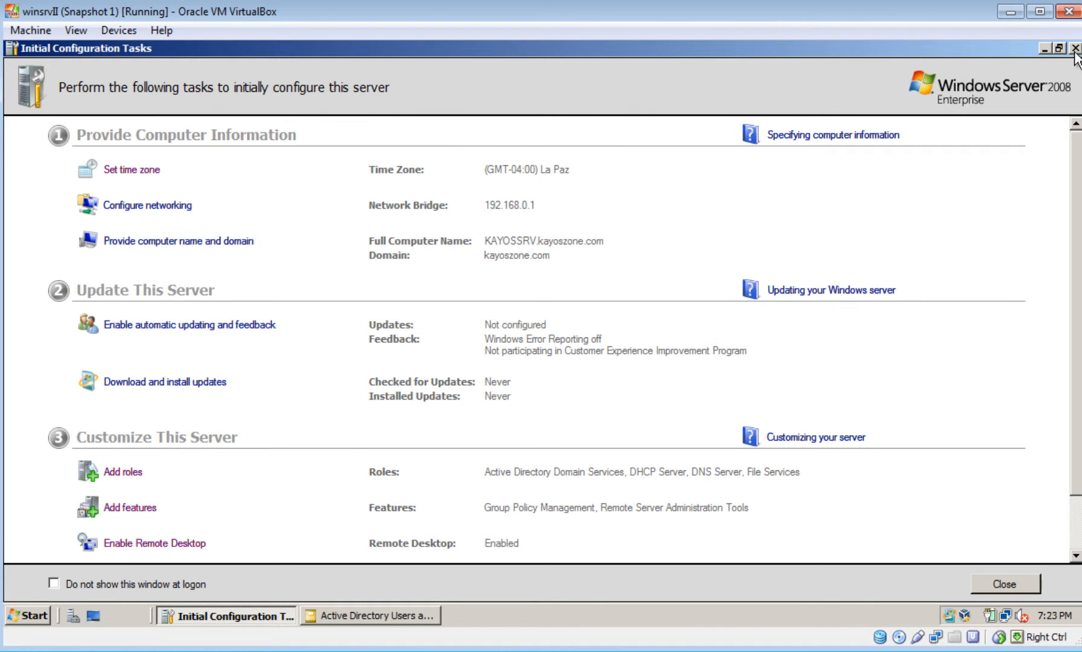
{"action": "left_click", "coordinate": [1044, 48]}
{"action": "right_click", "coordinate": [371, 220]}
{"action": "left_click", "coordinate": [363, 248]}
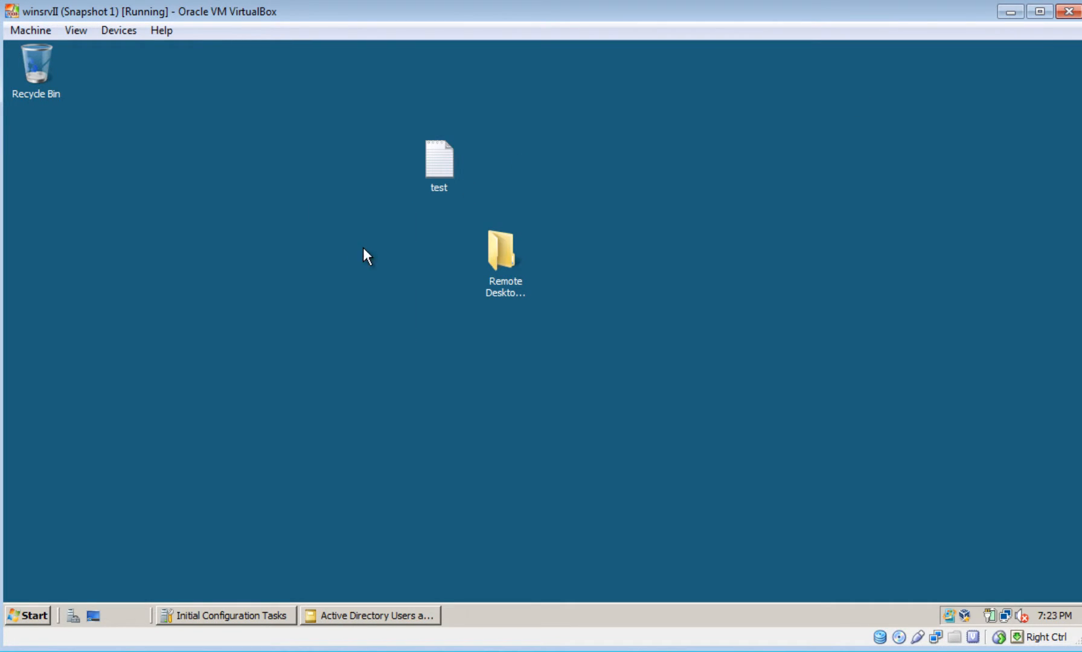
Open the Group Policy Management administrative tool and maximize its window.
{"action": "left_click", "coordinate": [37, 615]}
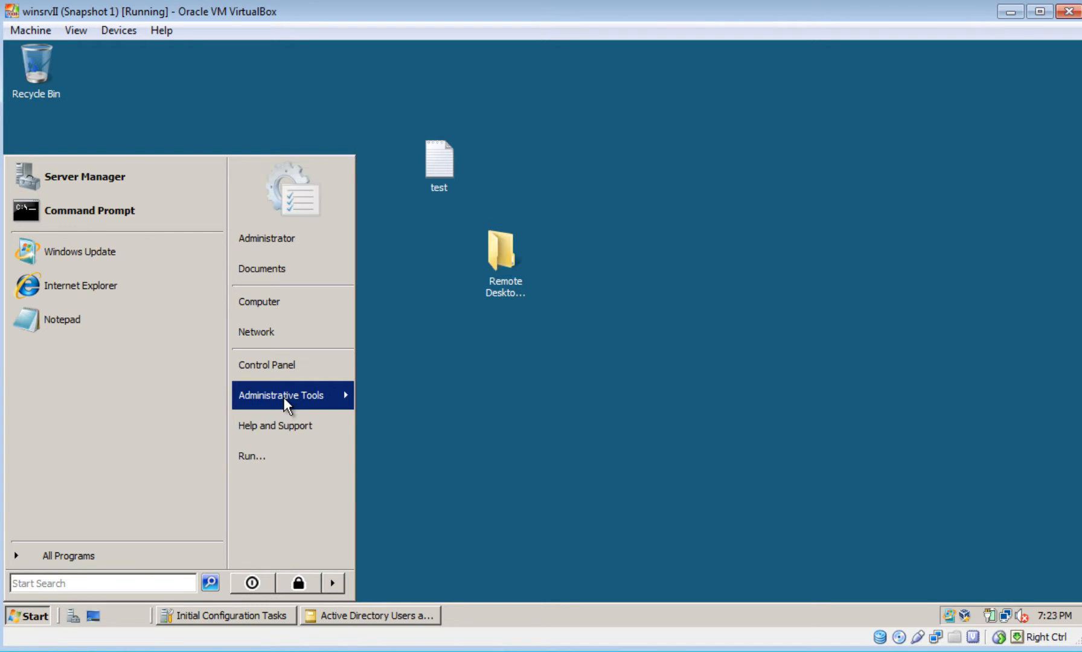
{"action": "mouse_move", "coordinate": [287, 394]}
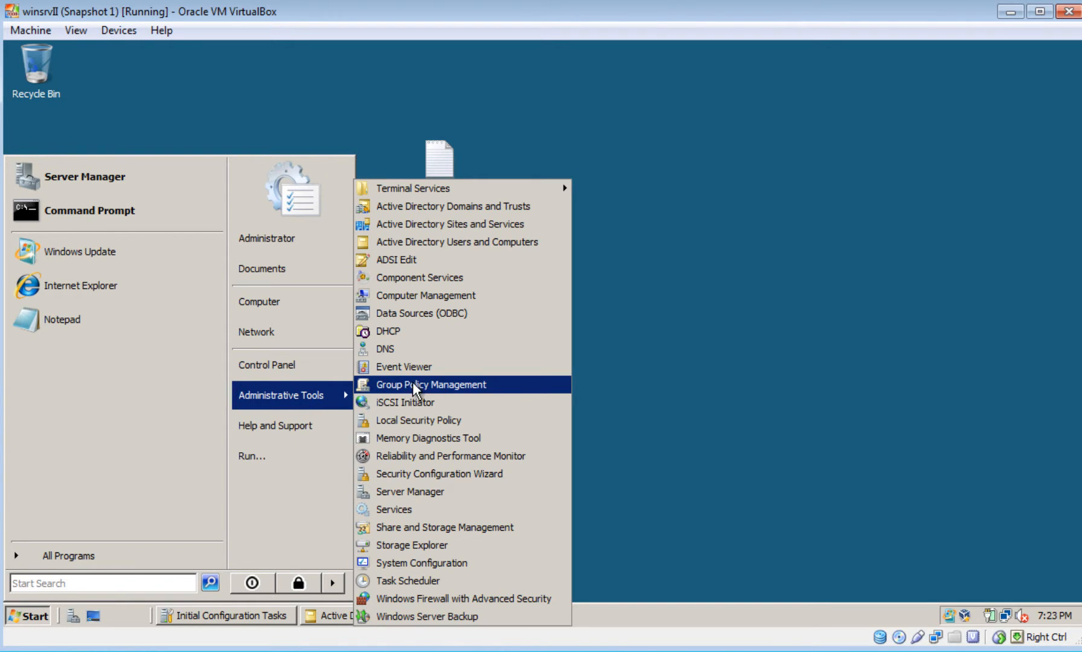
{"action": "left_click", "coordinate": [509, 384]}
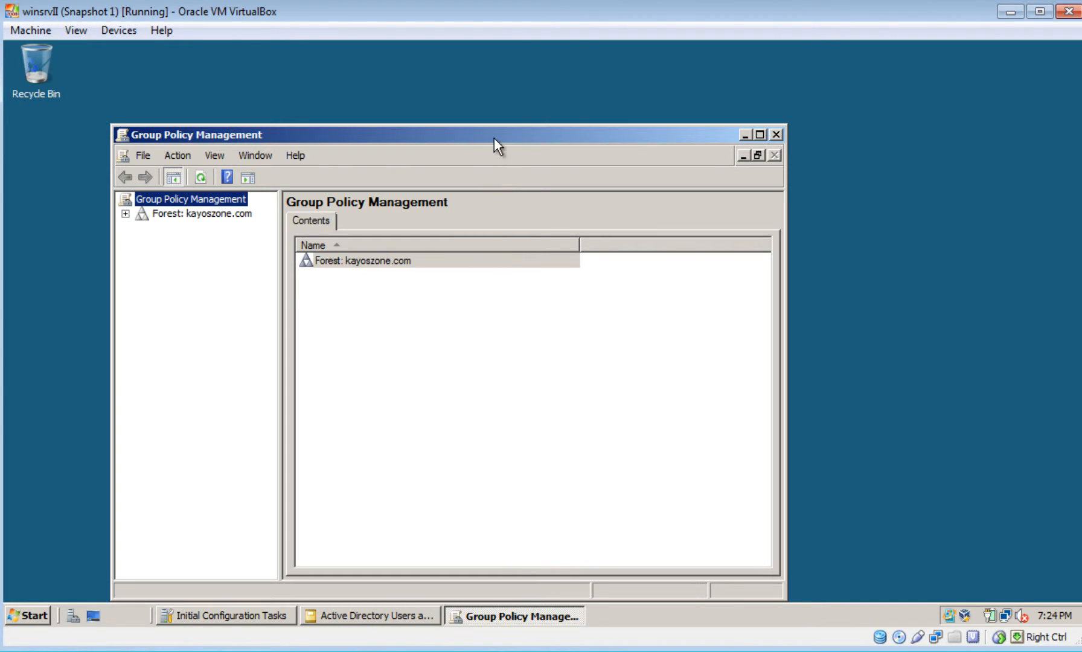
{"action": "left_click_drag", "start_coordinate": [494, 138], "coordinate": [499, 82]}
{"action": "double_click", "coordinate": [499, 81]}
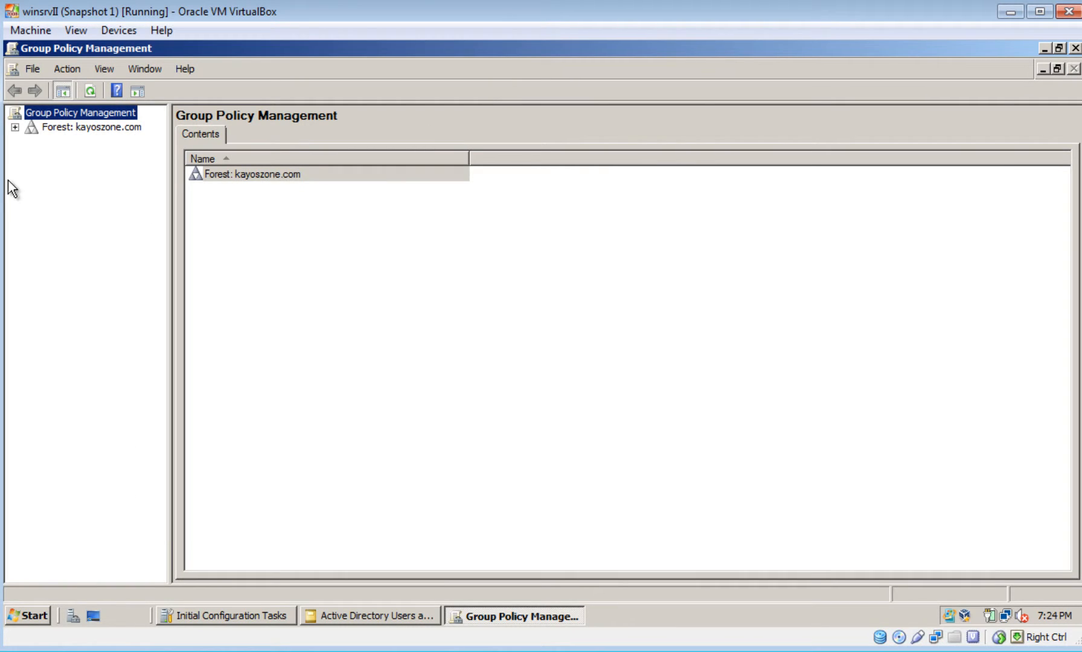
Expand the kayoszone.com forest down to the domain's organizational units and widen the console tree to fit their names.
{"action": "left_click", "coordinate": [61, 130]}
{"action": "left_click", "coordinate": [15, 127]}
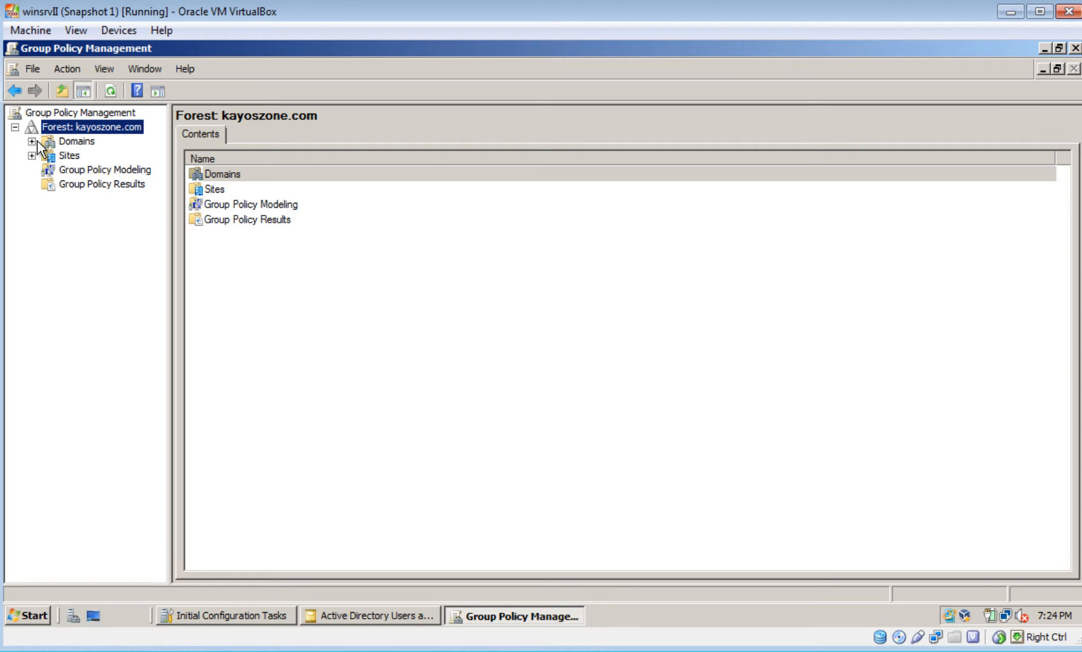
{"action": "left_click", "coordinate": [29, 140]}
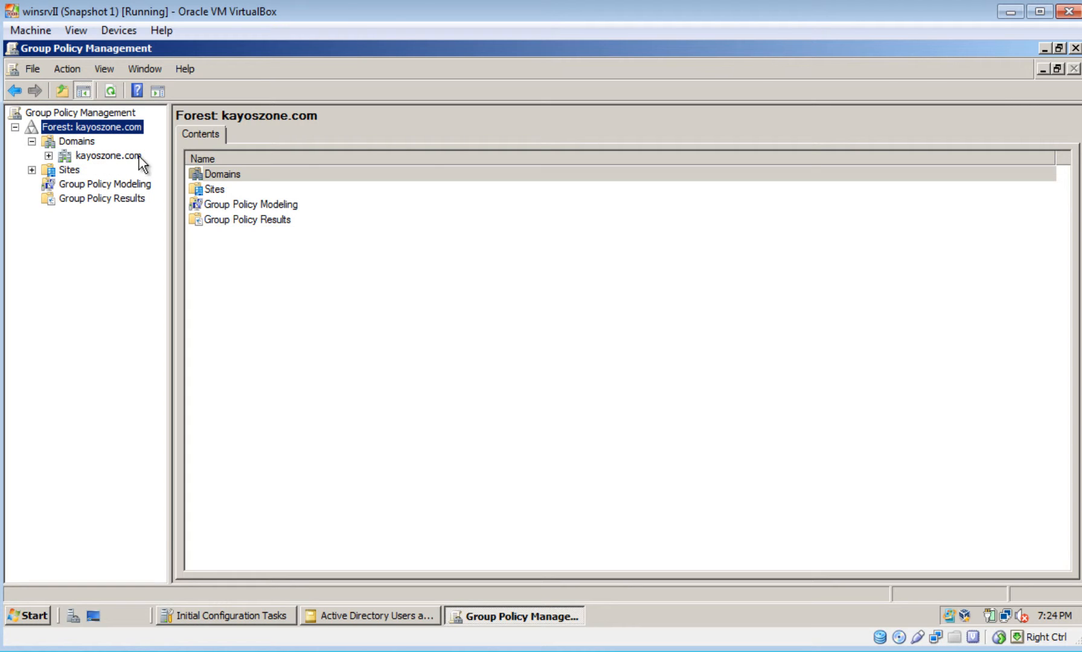
{"action": "left_click", "coordinate": [49, 156]}
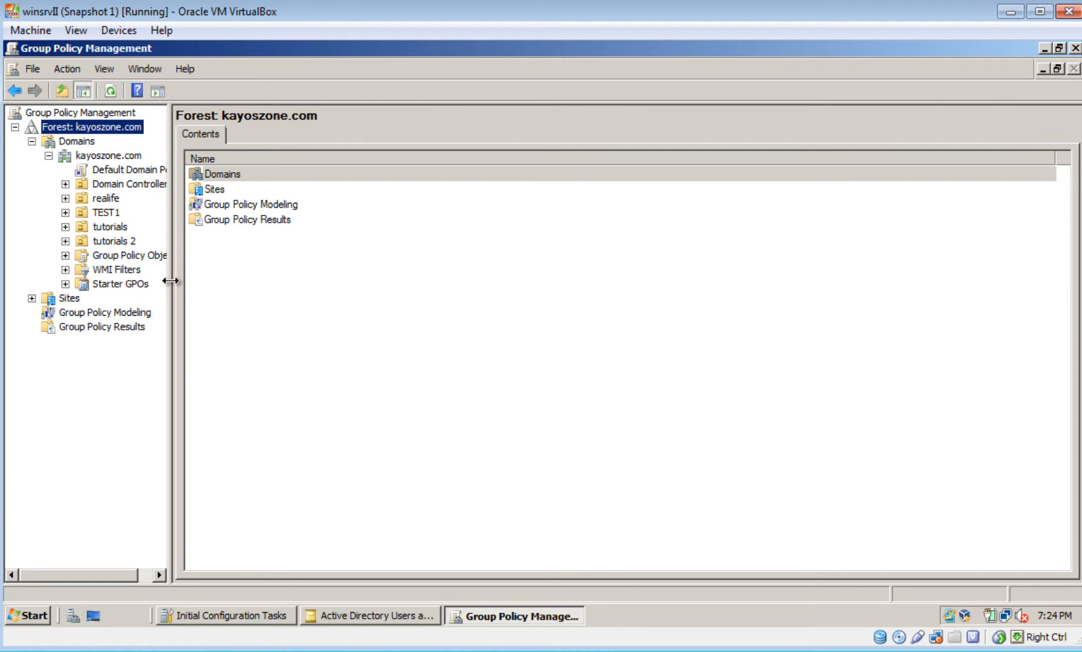
{"action": "left_click_drag", "start_coordinate": [170, 281], "coordinate": [219, 281]}
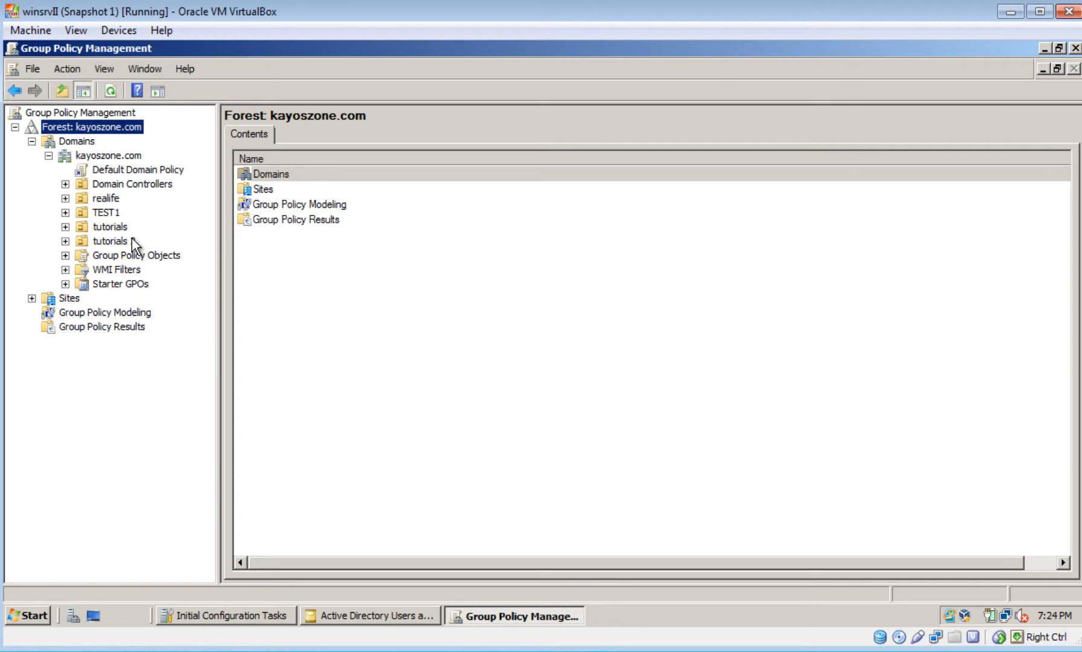
Look through the linked Group Policy Objects of the realife, TEST1, tutorials and tutorials 2 units.
{"action": "left_click", "coordinate": [116, 213]}
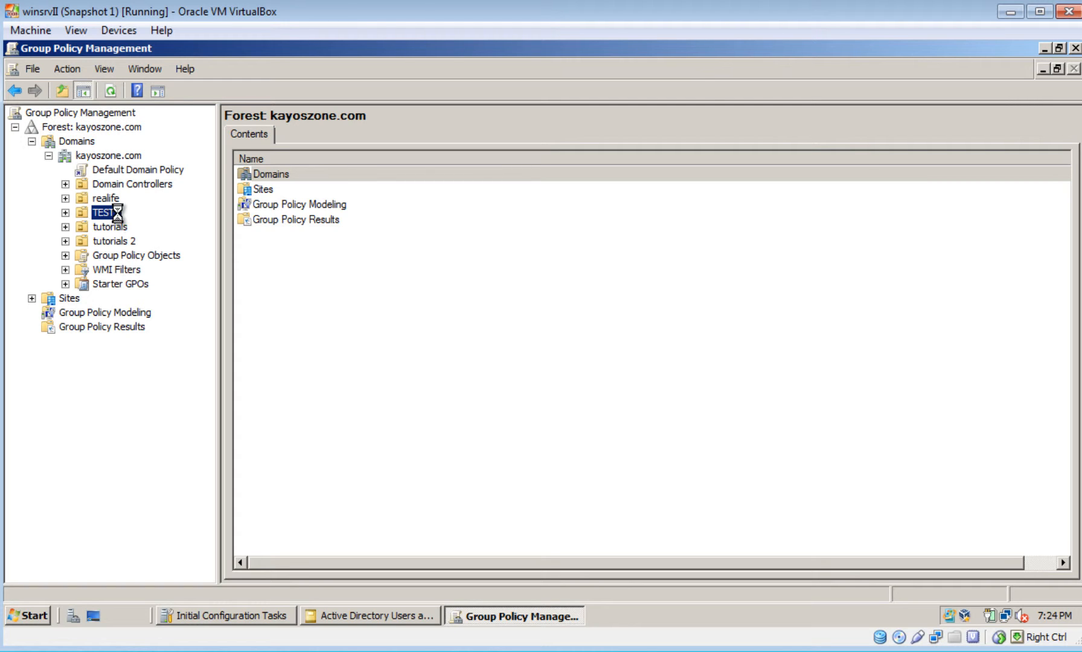
{"action": "left_click", "coordinate": [115, 199]}
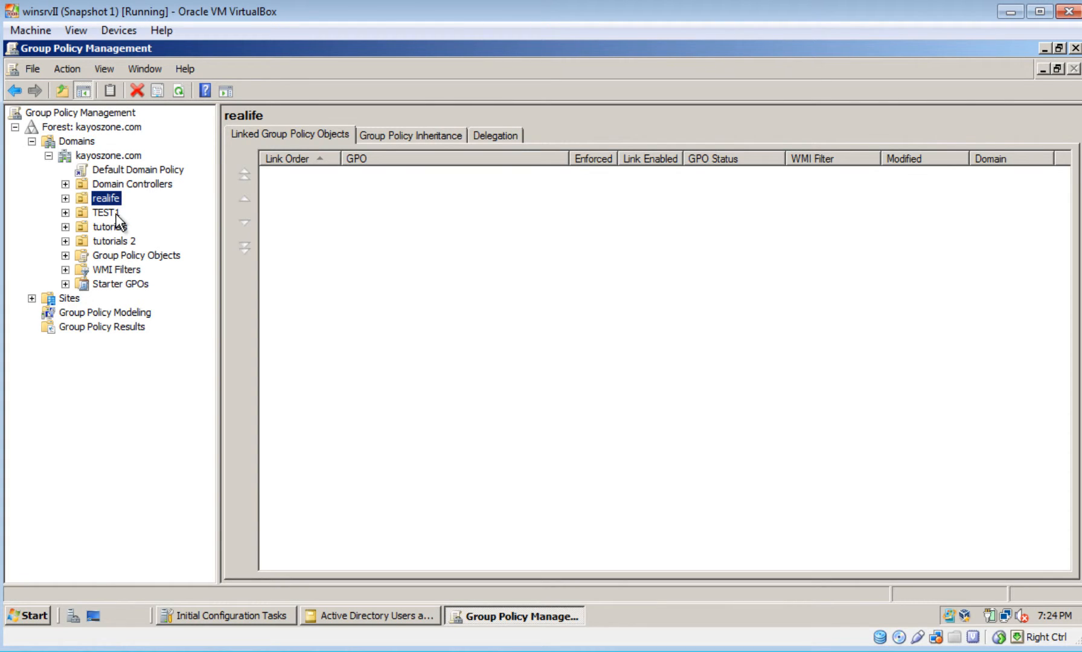
{"action": "left_click", "coordinate": [116, 213]}
{"action": "left_click", "coordinate": [118, 228]}
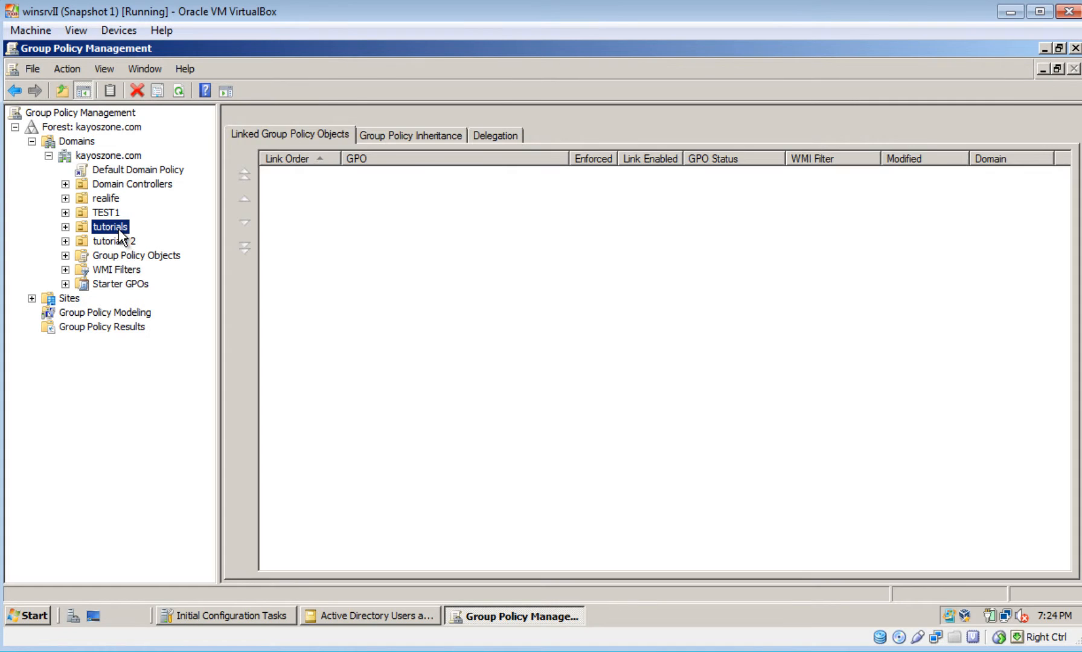
{"action": "left_click", "coordinate": [123, 244]}
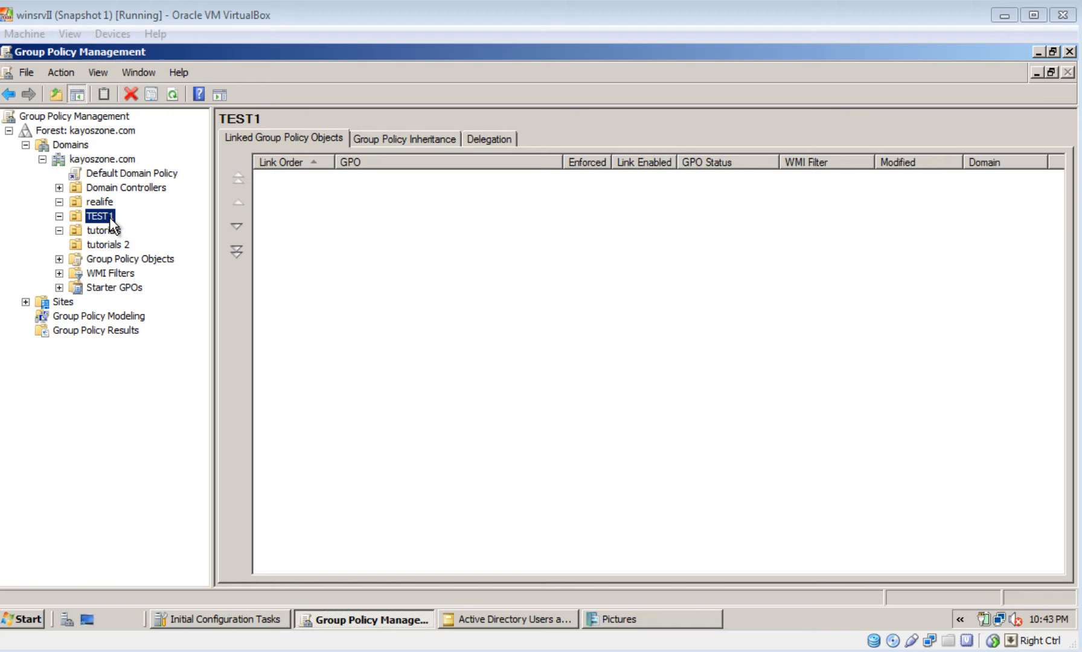
Create a Group Policy Object named gpotestrun1, without a source starter GPO, linked to the TEST1 organizational unit.
{"action": "left_click", "coordinate": [101, 216]}
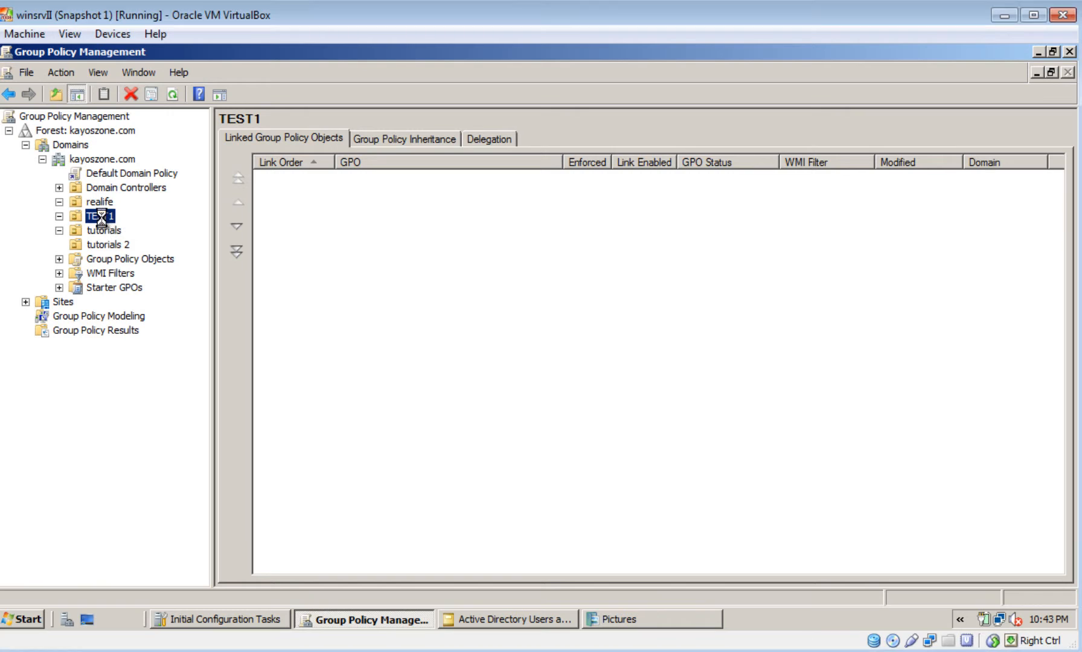
{"action": "right_click", "coordinate": [102, 216]}
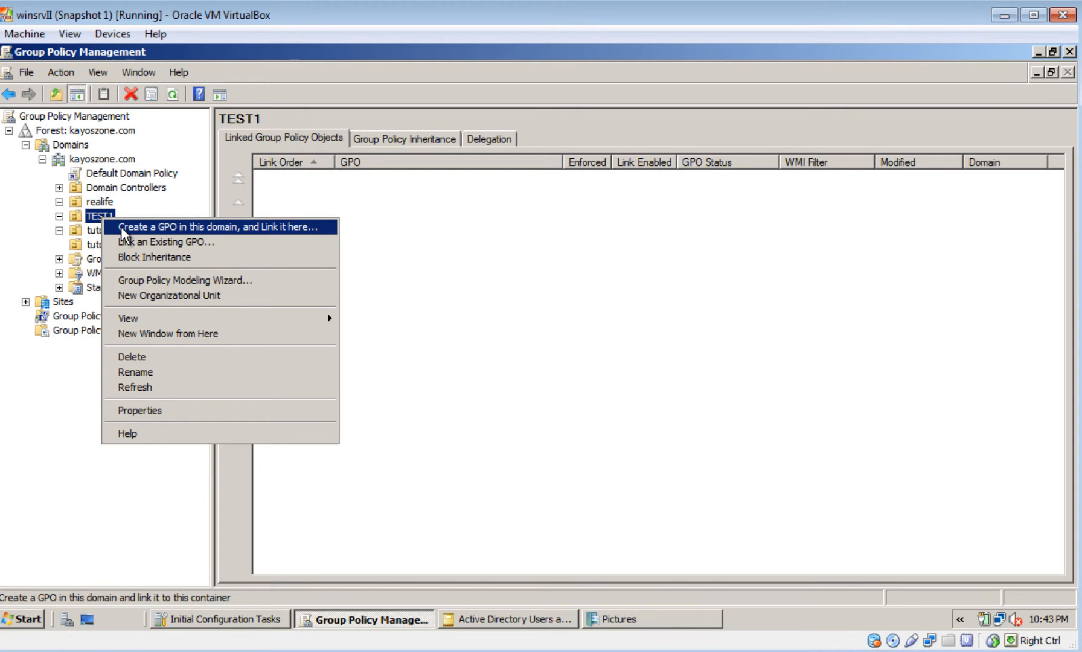
{"action": "left_click", "coordinate": [121, 226]}
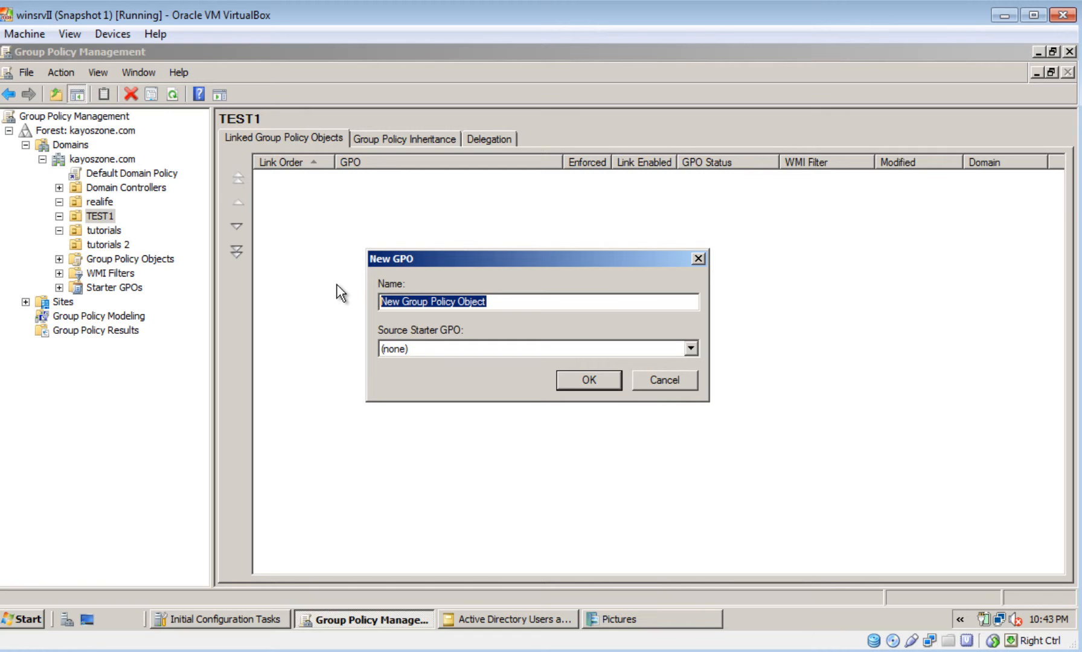
{"action": "type", "text": "gpot"}
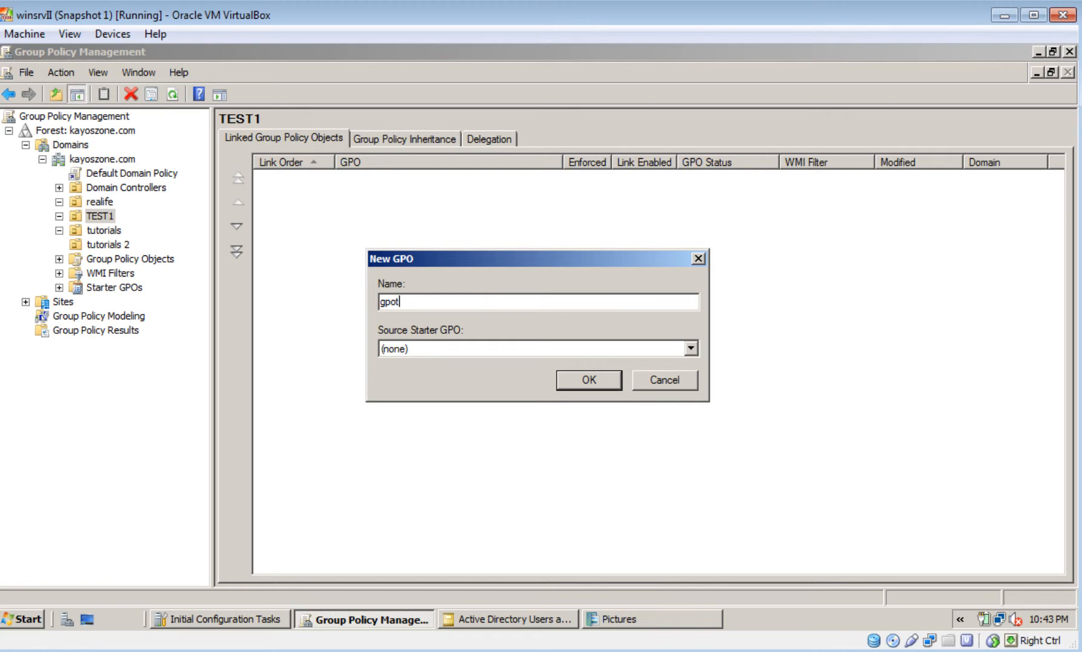
{"action": "type", "text": "estrun1"}
{"action": "left_click", "coordinate": [578, 381]}
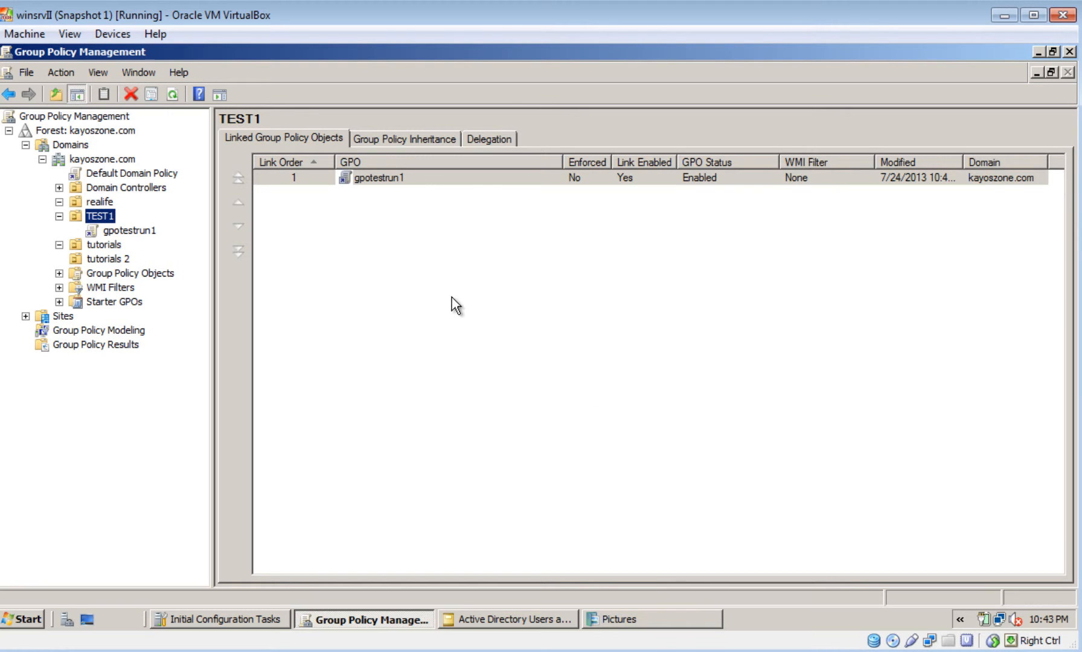
Open the gpotestrun1 policy object linked to TEST1 for editing, accepting the notice about linked objects.
{"action": "left_click", "coordinate": [130, 231]}
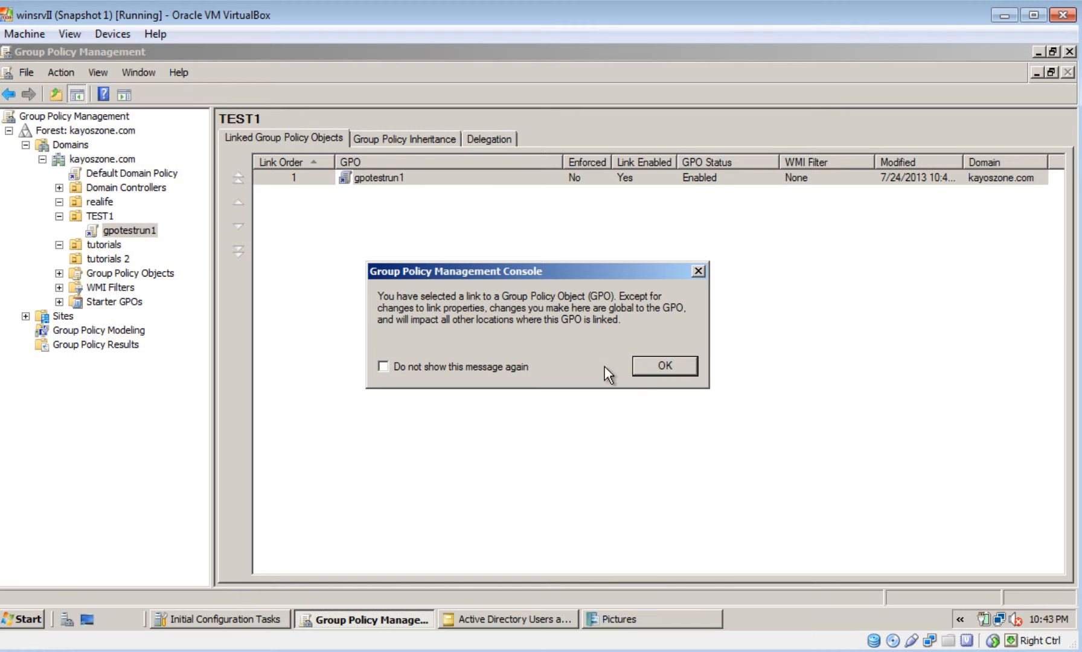
{"action": "left_click", "coordinate": [660, 371]}
{"action": "right_click", "coordinate": [123, 230]}
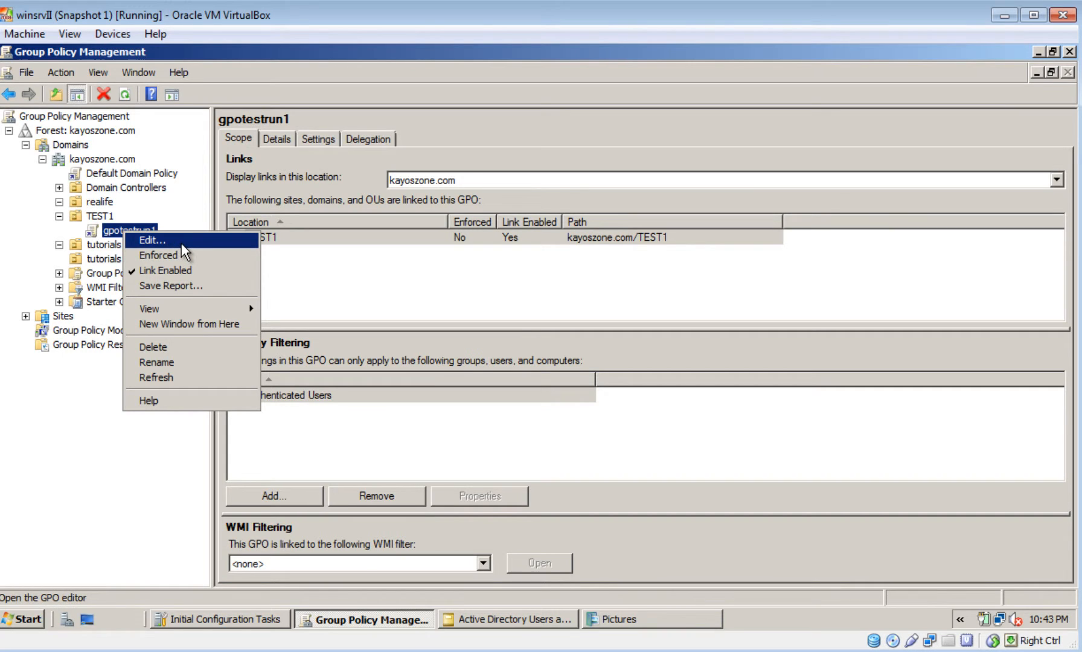
{"action": "left_click", "coordinate": [153, 241]}
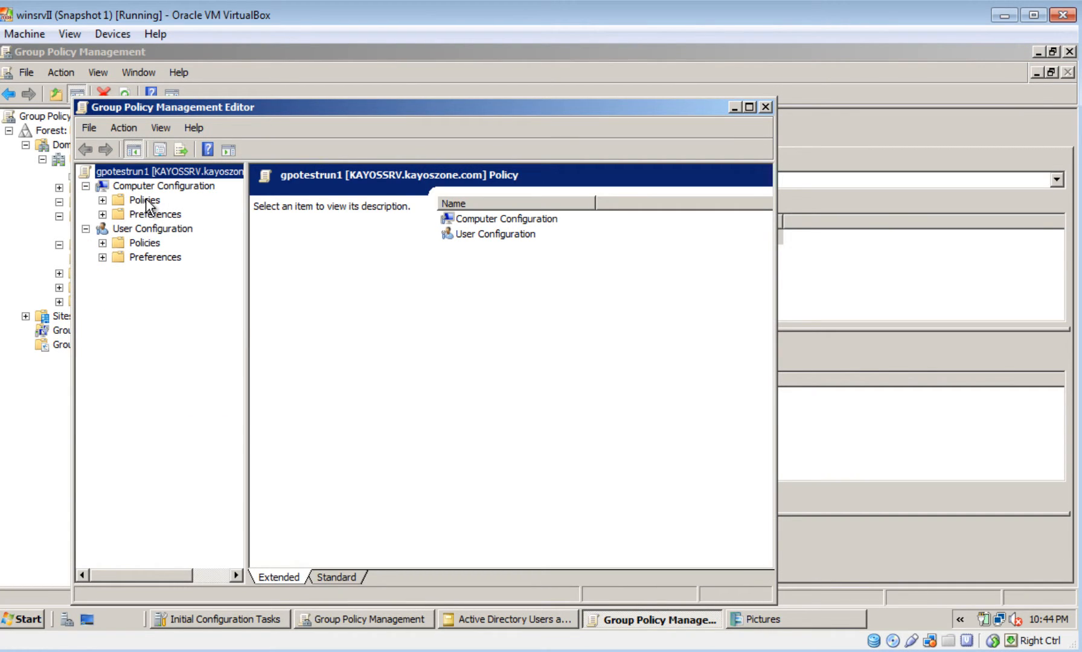
{"action": "left_click", "coordinate": [103, 258]}
{"action": "left_click", "coordinate": [120, 271]}
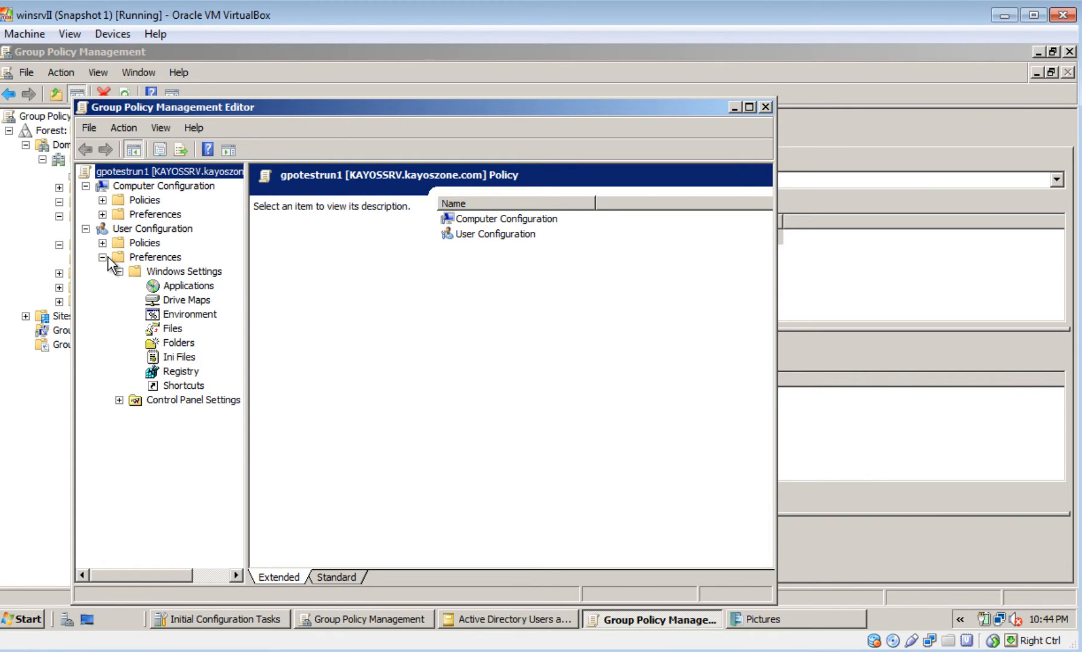
{"action": "left_click", "coordinate": [102, 257]}
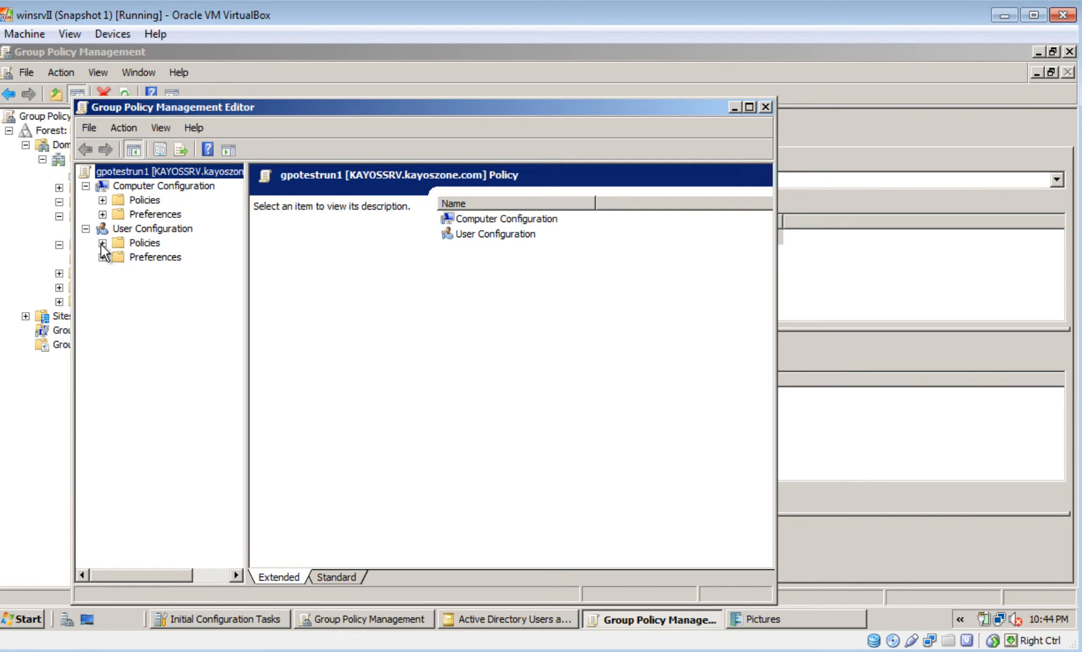
Open the Start Menu and Taskbar settings in the User Configuration policies' Administrative Templates and maximize the editor window.
{"action": "left_click", "coordinate": [128, 243]}
{"action": "left_click", "coordinate": [102, 243]}
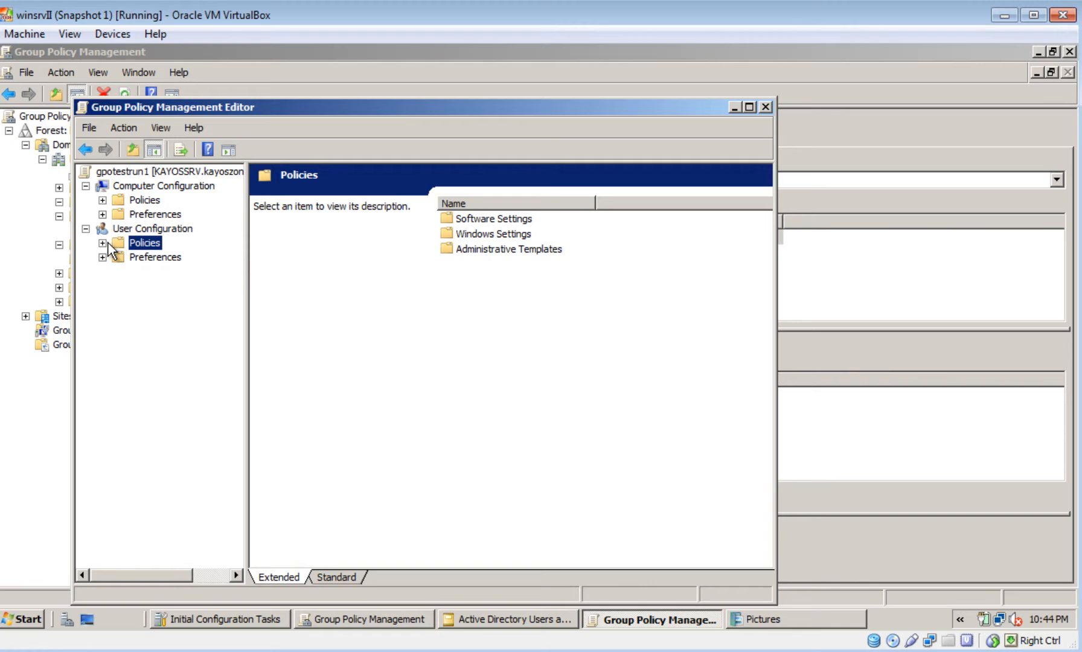
{"action": "left_click", "coordinate": [175, 287]}
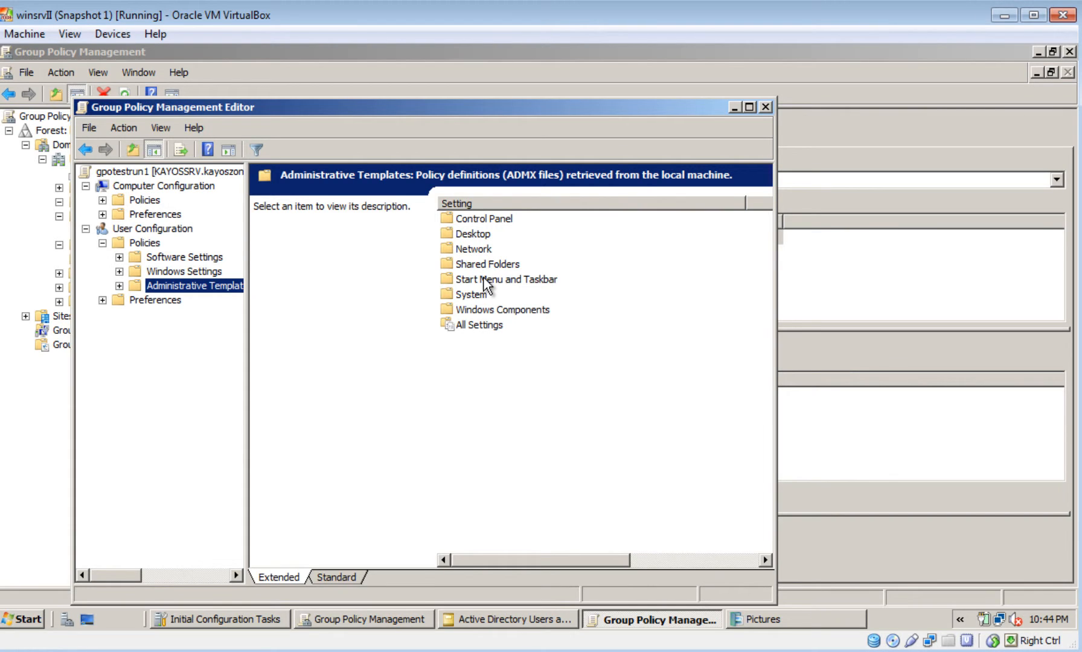
{"action": "left_click", "coordinate": [119, 286]}
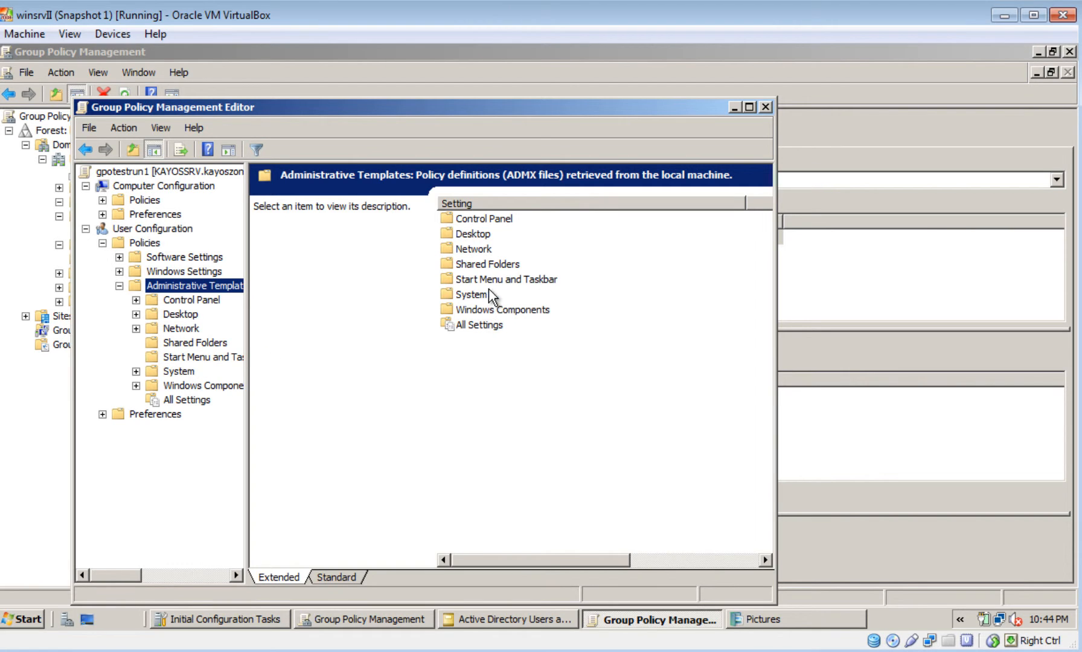
{"action": "double_click", "coordinate": [487, 279]}
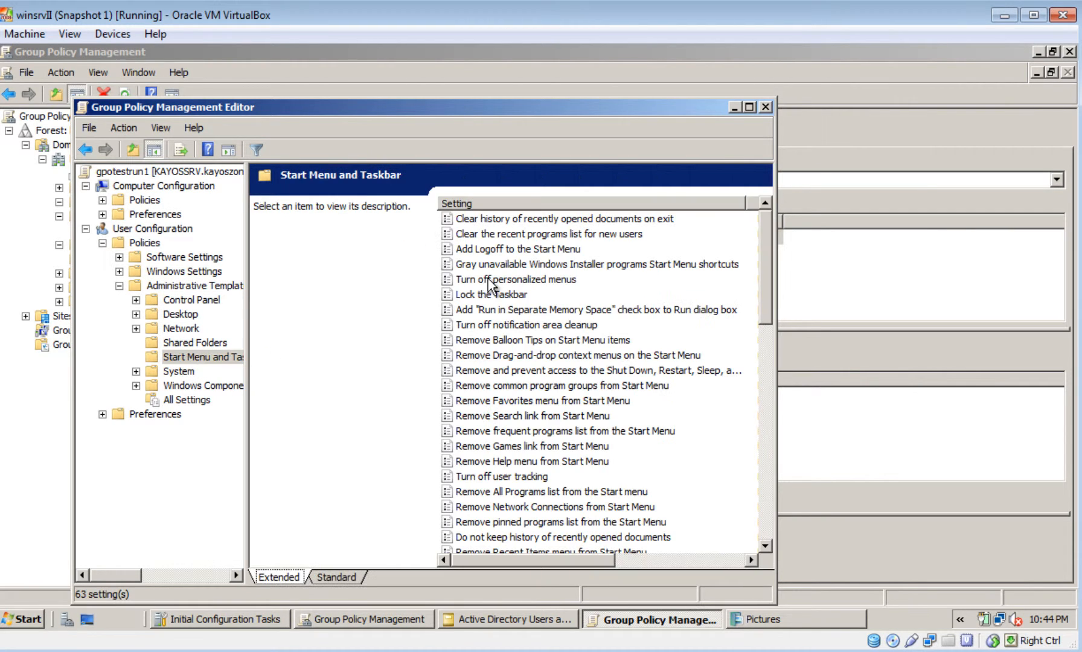
{"action": "left_click", "coordinate": [748, 107]}
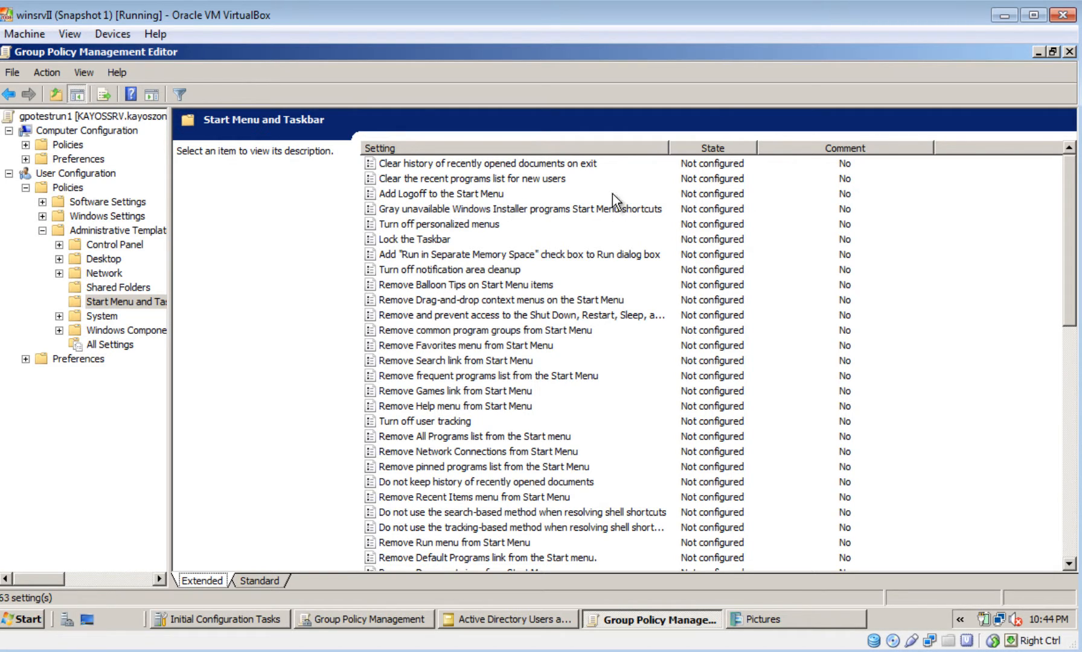
Enable the Force classic Start Menu setting and apply it.
{"action": "left_click_drag", "start_coordinate": [1074, 233], "coordinate": [1076, 299]}
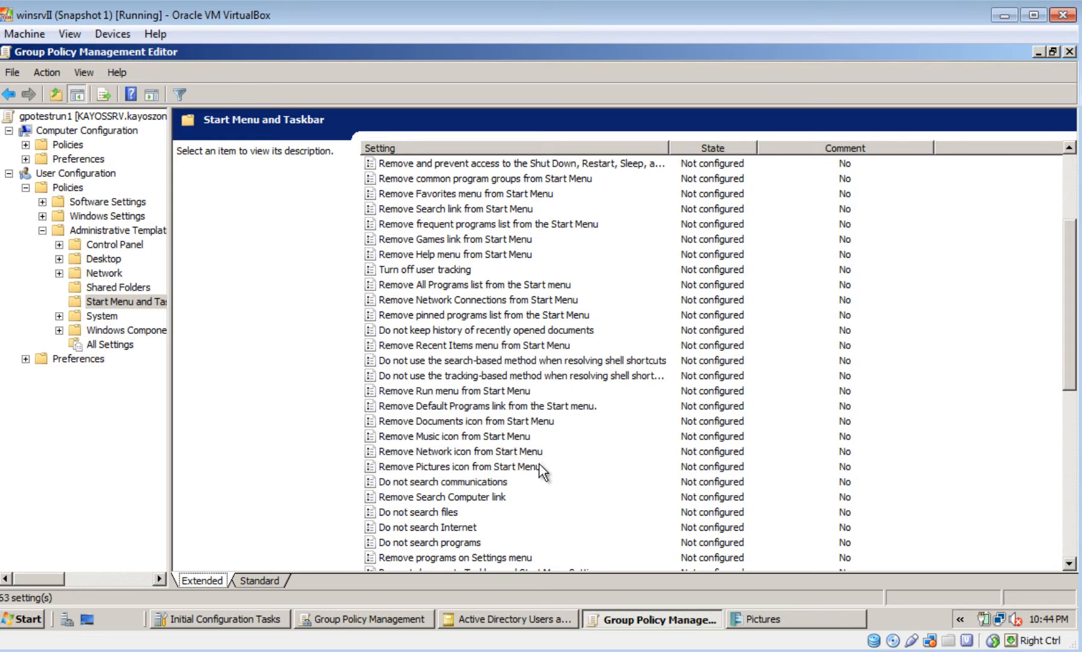
{"action": "left_click_drag", "start_coordinate": [1071, 365], "coordinate": [1077, 416]}
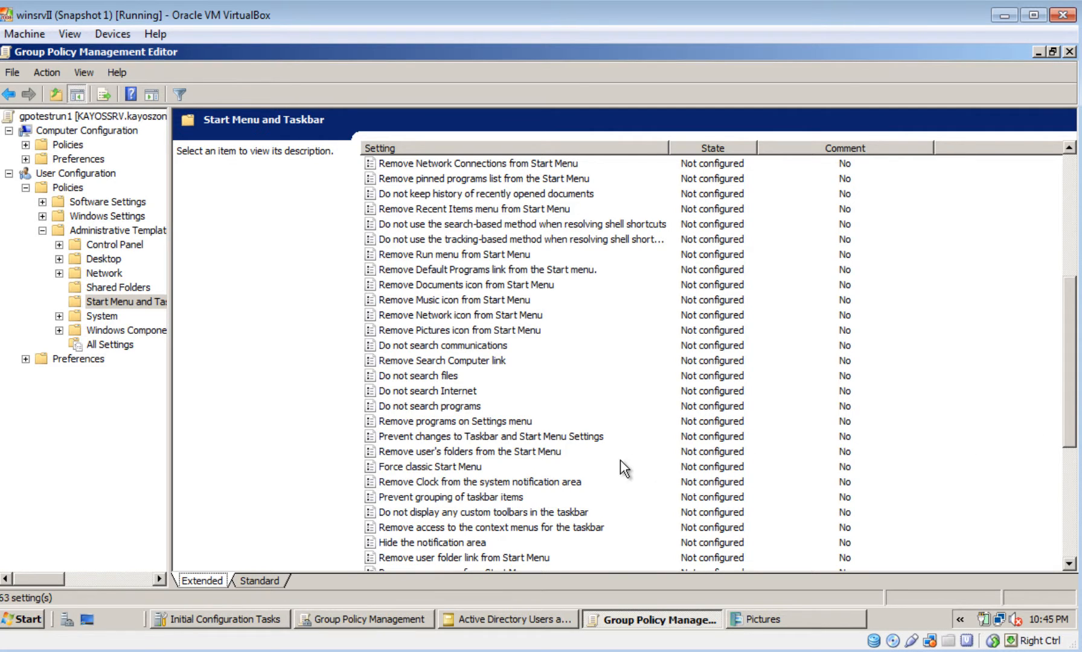
{"action": "left_click", "coordinate": [452, 470]}
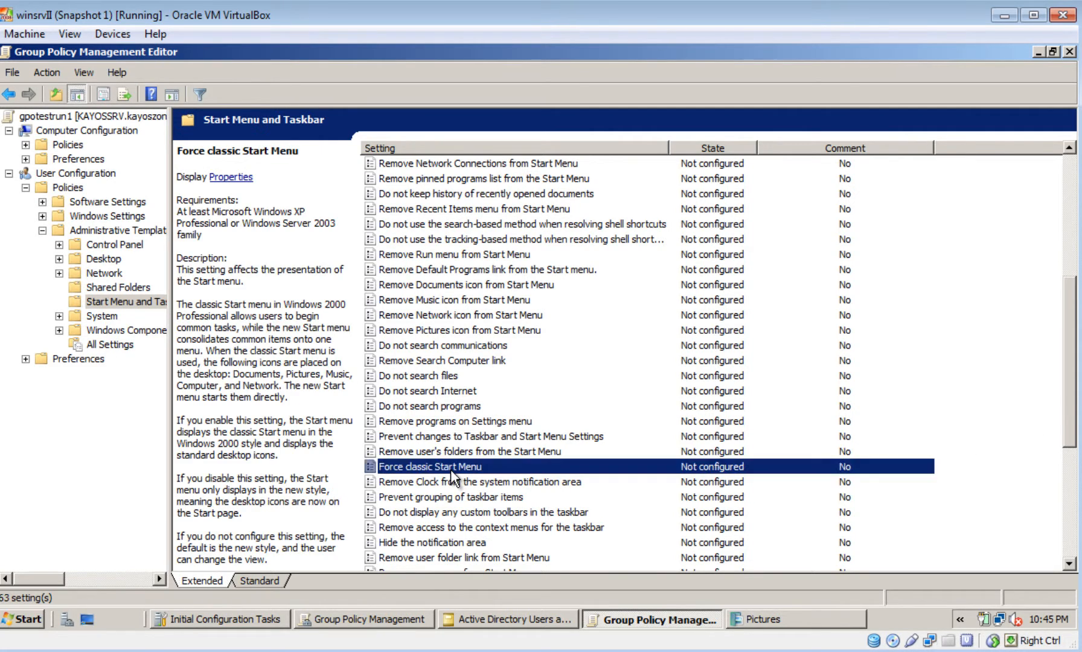
{"action": "right_click", "coordinate": [450, 470]}
{"action": "left_click", "coordinate": [415, 460]}
{"action": "double_click", "coordinate": [420, 465]}
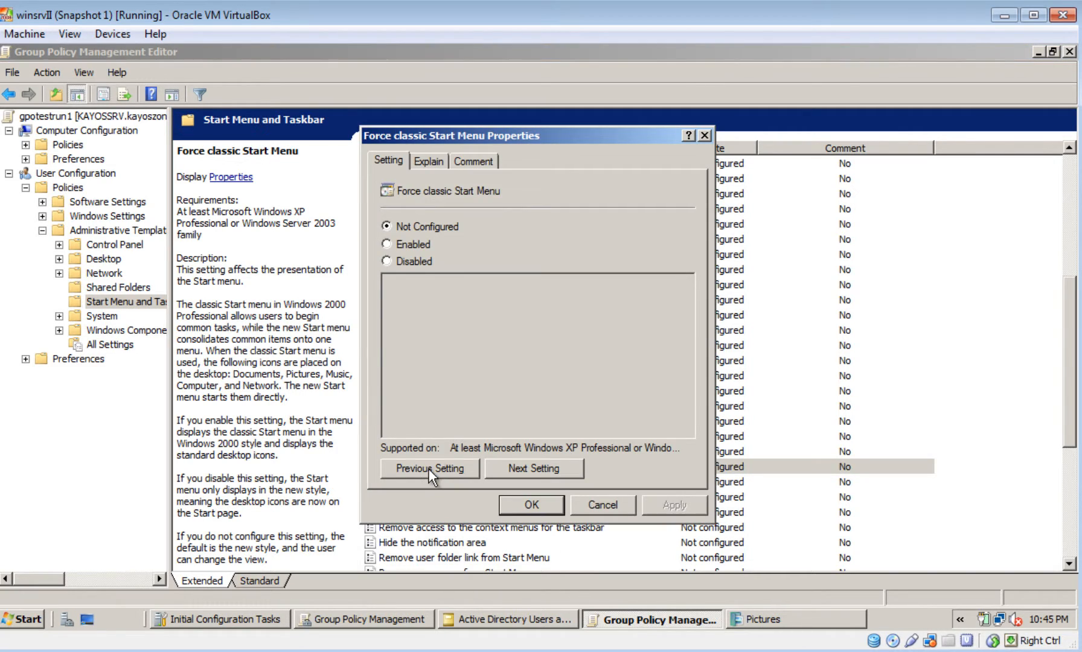
{"action": "left_click", "coordinate": [414, 244]}
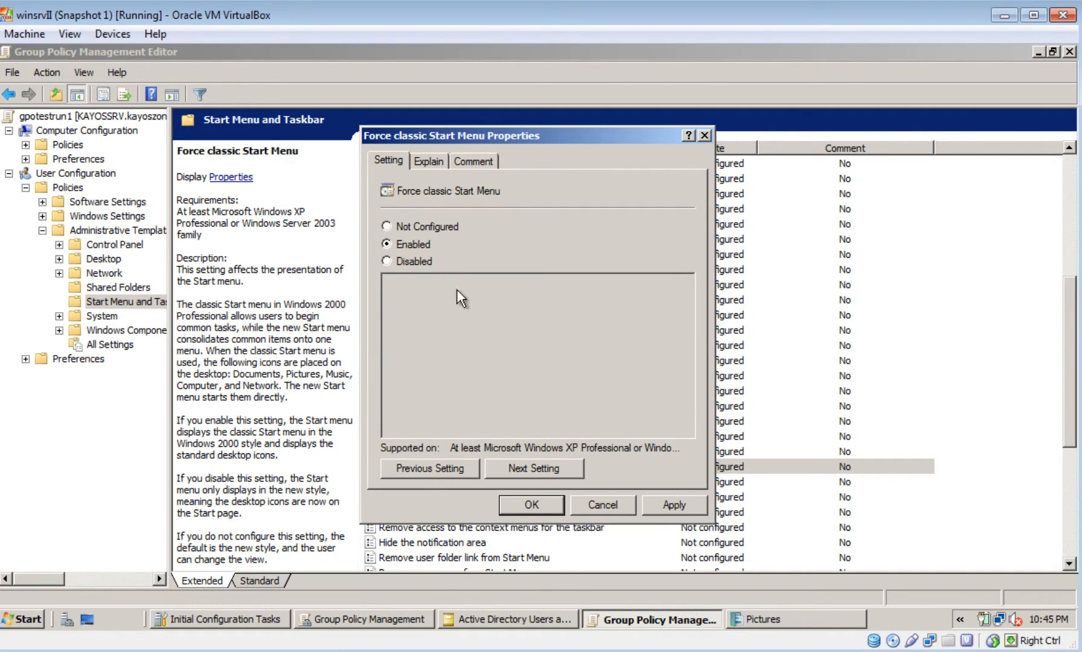
{"action": "left_click", "coordinate": [677, 508]}
{"action": "left_click", "coordinate": [531, 505]}
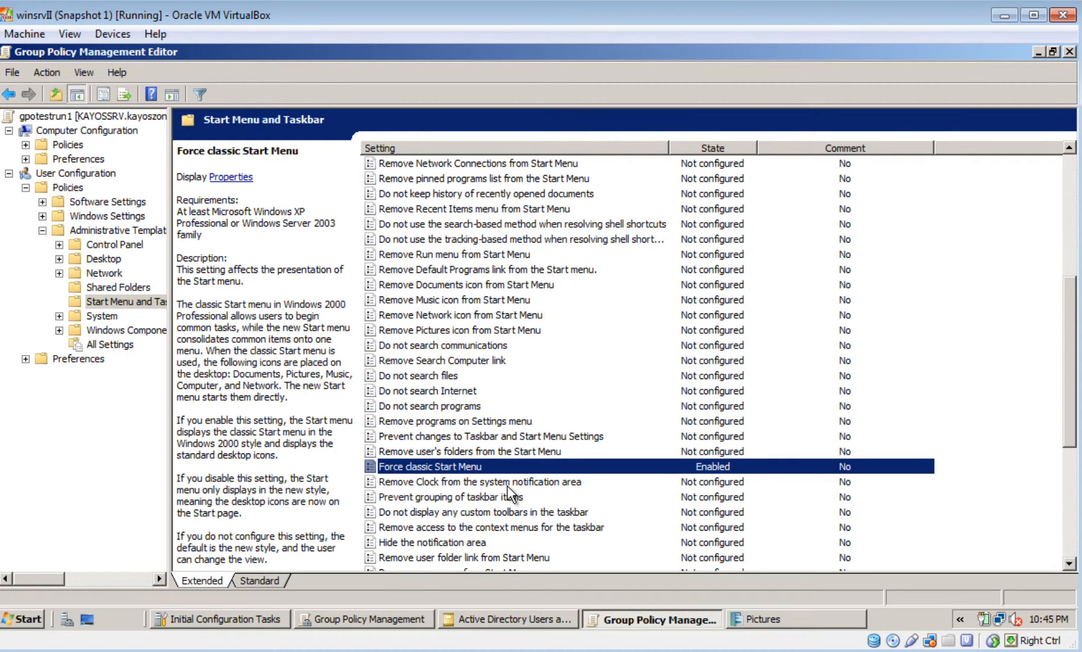
Enable the Remove Clock from the system notification area setting and apply it.
{"action": "left_click", "coordinate": [508, 487]}
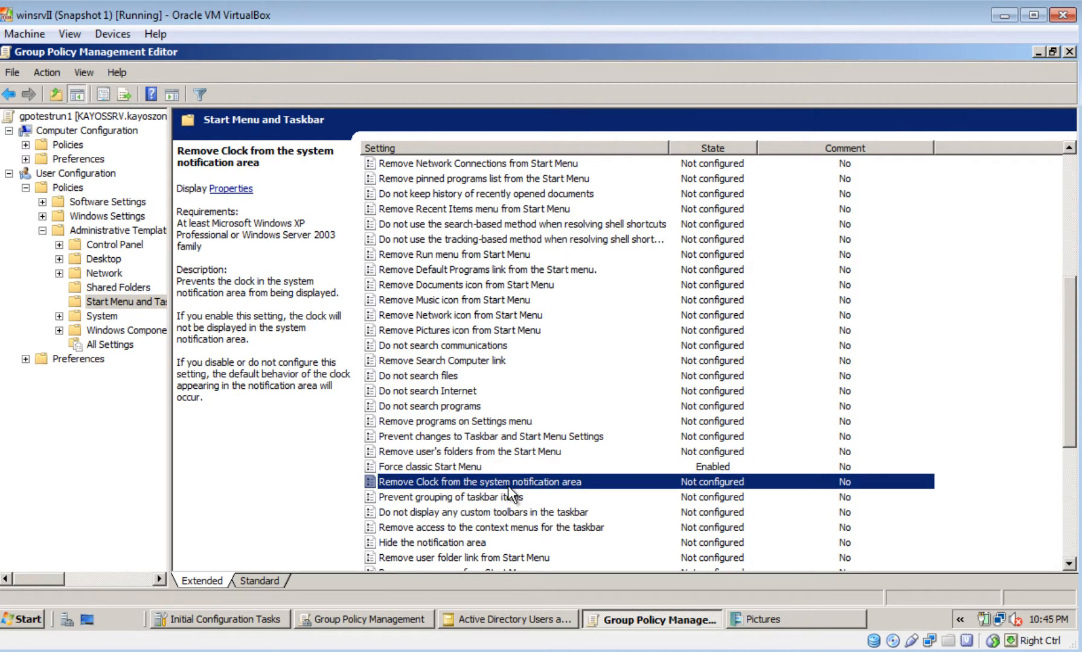
{"action": "double_click", "coordinate": [433, 485]}
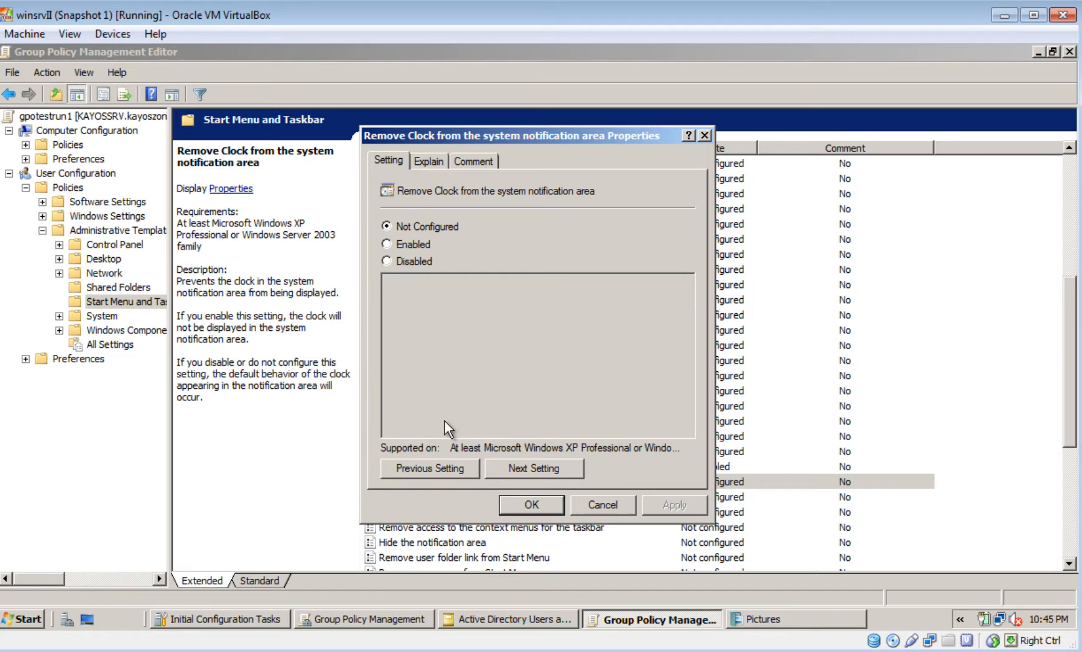
{"action": "left_click", "coordinate": [387, 244]}
{"action": "left_click", "coordinate": [653, 501]}
{"action": "left_click", "coordinate": [532, 506]}
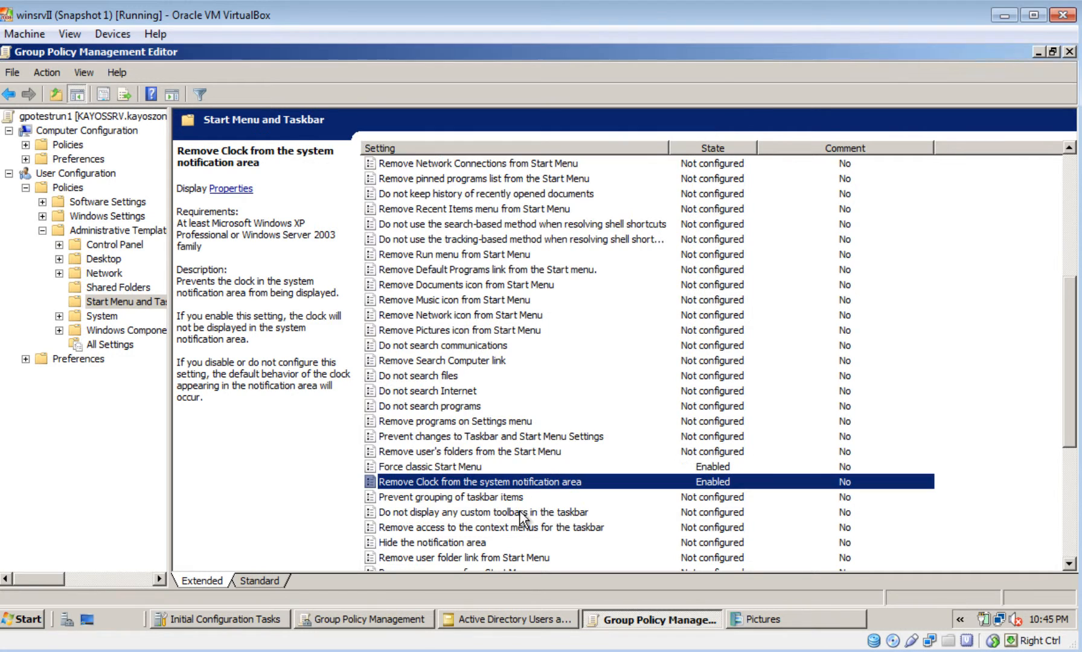
Look through the remaining Start Menu and Taskbar settings below the enabled ones.
{"action": "left_click_drag", "start_coordinate": [1075, 380], "coordinate": [1079, 399]}
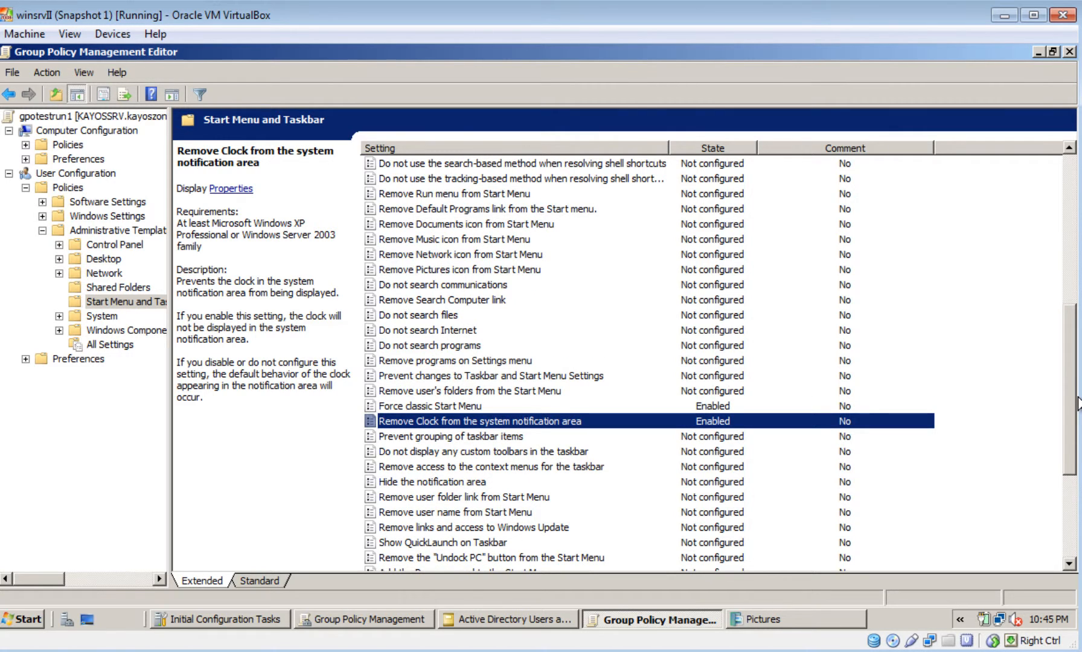
{"action": "scroll", "coordinate": [1079, 399], "scroll_direction": "down", "scroll_amount": 1}
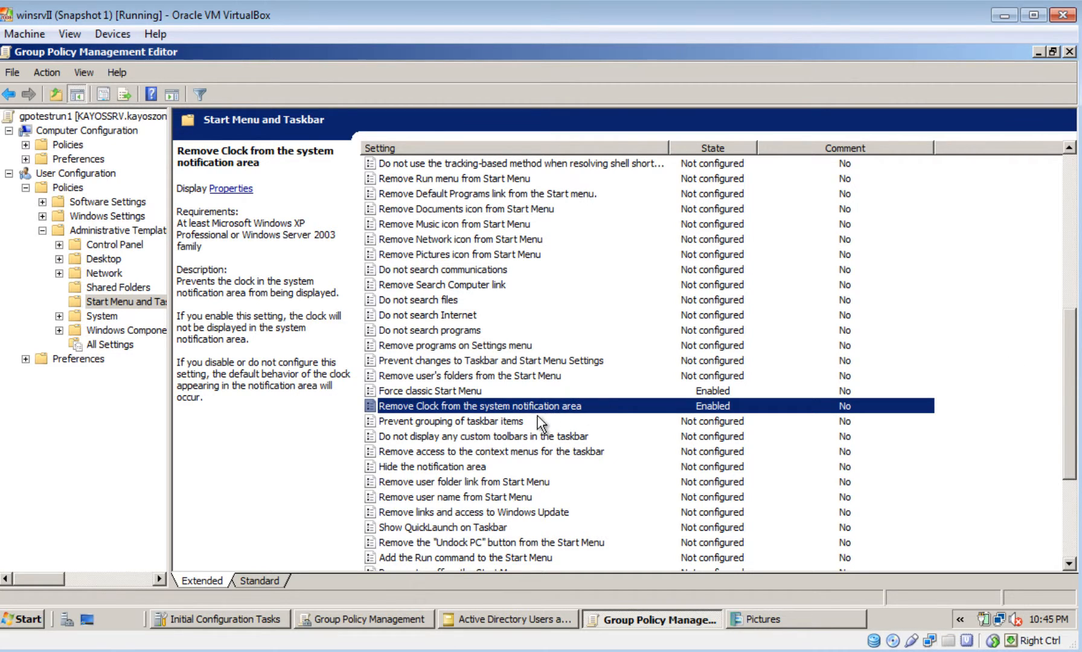
{"action": "left_click_drag", "start_coordinate": [1073, 356], "coordinate": [1075, 375]}
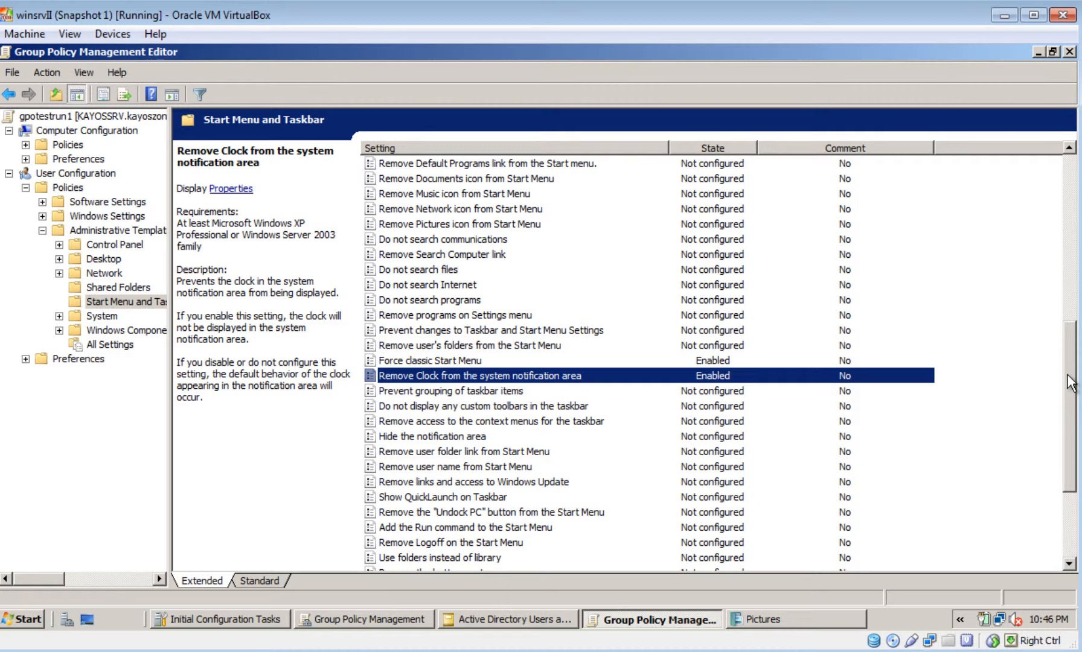
{"action": "mouse_move", "coordinate": [1071, 378]}
{"action": "left_mouse_down"}
{"action": "mouse_move", "coordinate": [1080, 421]}
{"action": "mouse_move", "coordinate": [1076, 369]}
{"action": "left_mouse_up"}
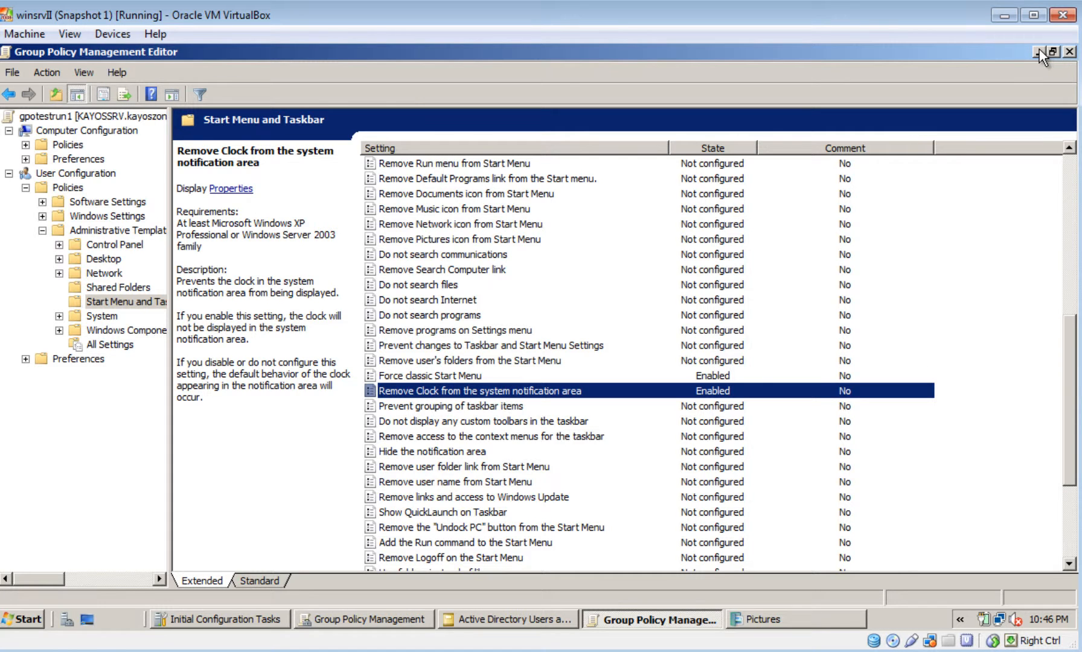
Minimize the policy editor and select the second user account of the TEST1 unit in Active Directory Users and Computers.
{"action": "left_click_drag", "start_coordinate": [363, 11], "coordinate": [403, 156]}
{"action": "left_click", "coordinate": [371, 8]}
{"action": "left_click", "coordinate": [1047, 68]}
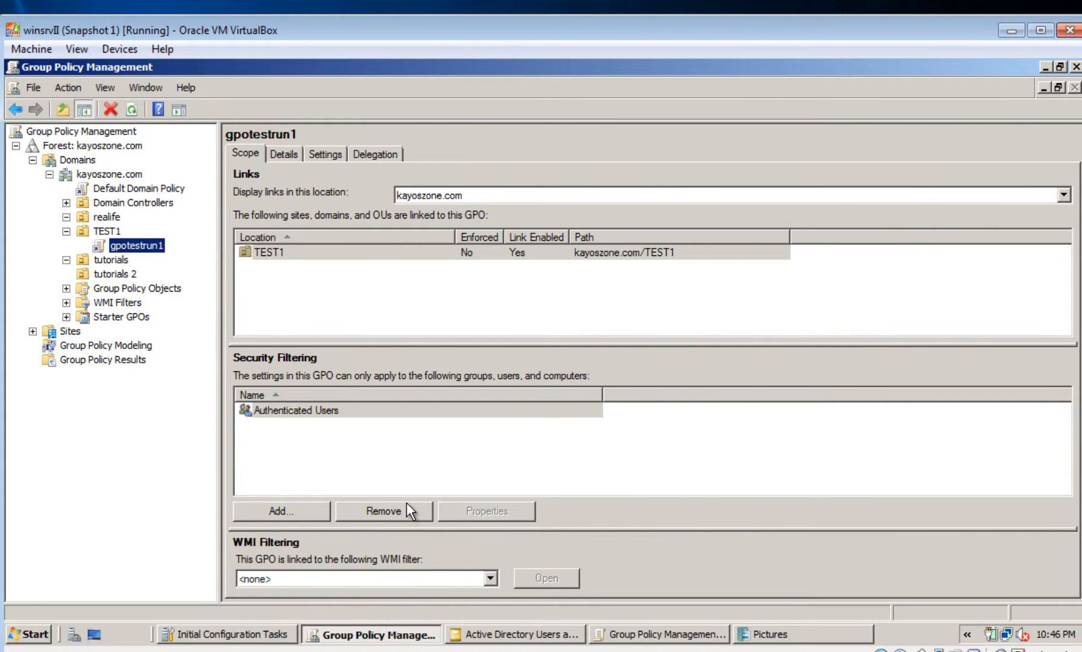
{"action": "left_click", "coordinate": [544, 634]}
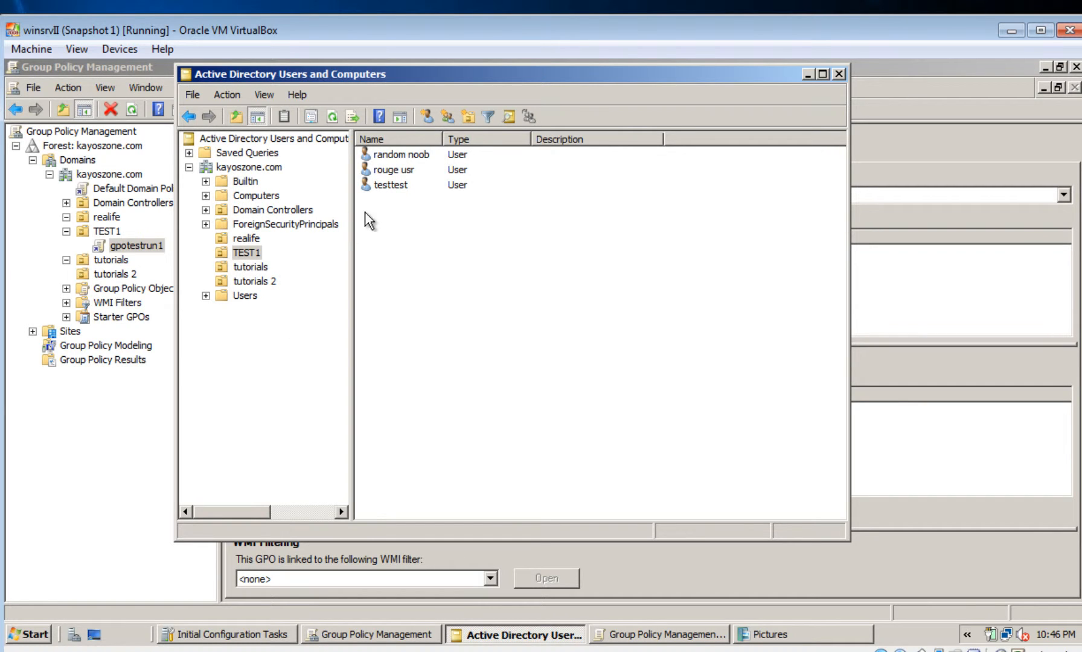
{"action": "left_click", "coordinate": [390, 174]}
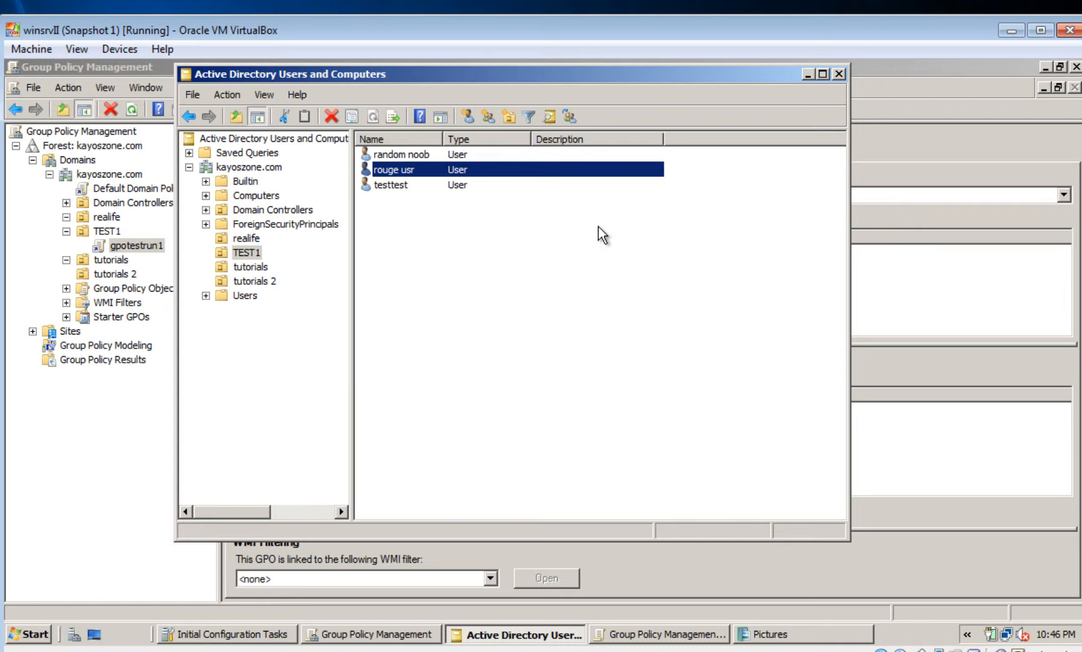
Switch to the vista2 virtual machine and log on to the kayoszone domain with the TEST1 user's account password.
{"action": "left_click", "coordinate": [604, 651]}
{"action": "left_click_drag", "start_coordinate": [486, 154], "coordinate": [471, 21]}
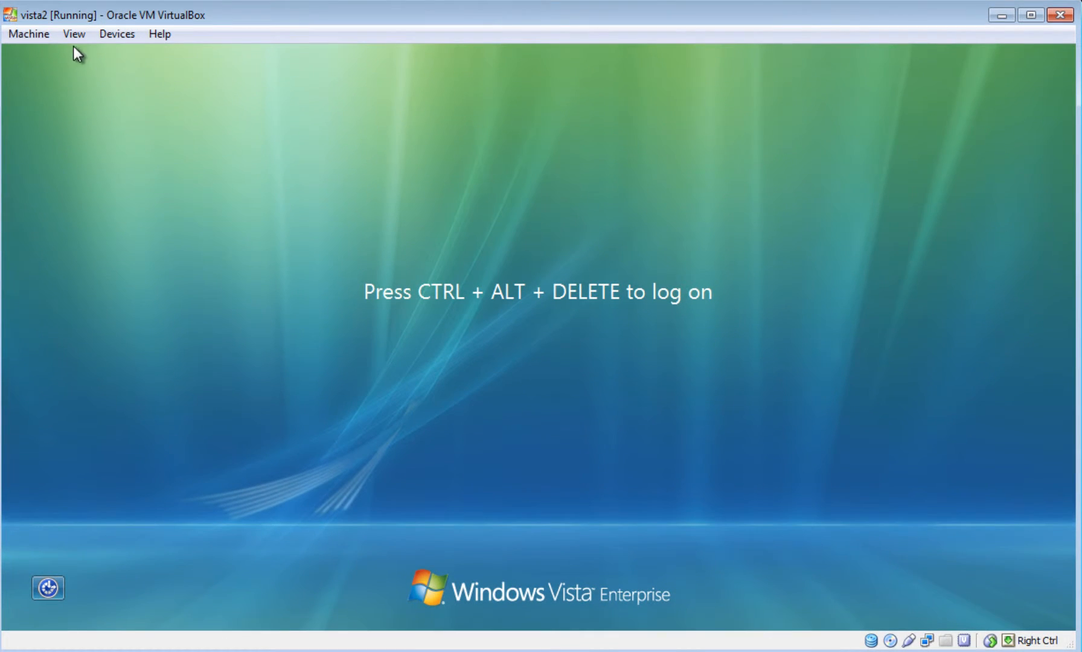
{"action": "left_click", "coordinate": [30, 34]}
{"action": "left_click", "coordinate": [60, 170]}
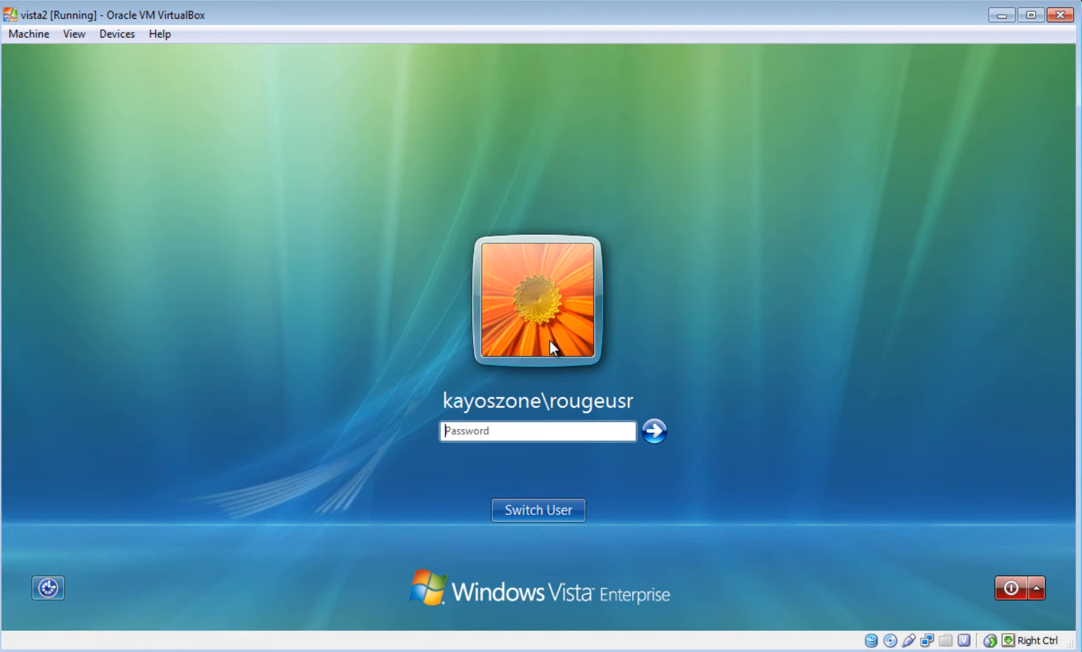
{"action": "left_click", "coordinate": [542, 435]}
{"action": "type", "text": "********"}
{"action": "key", "text": "Return"}
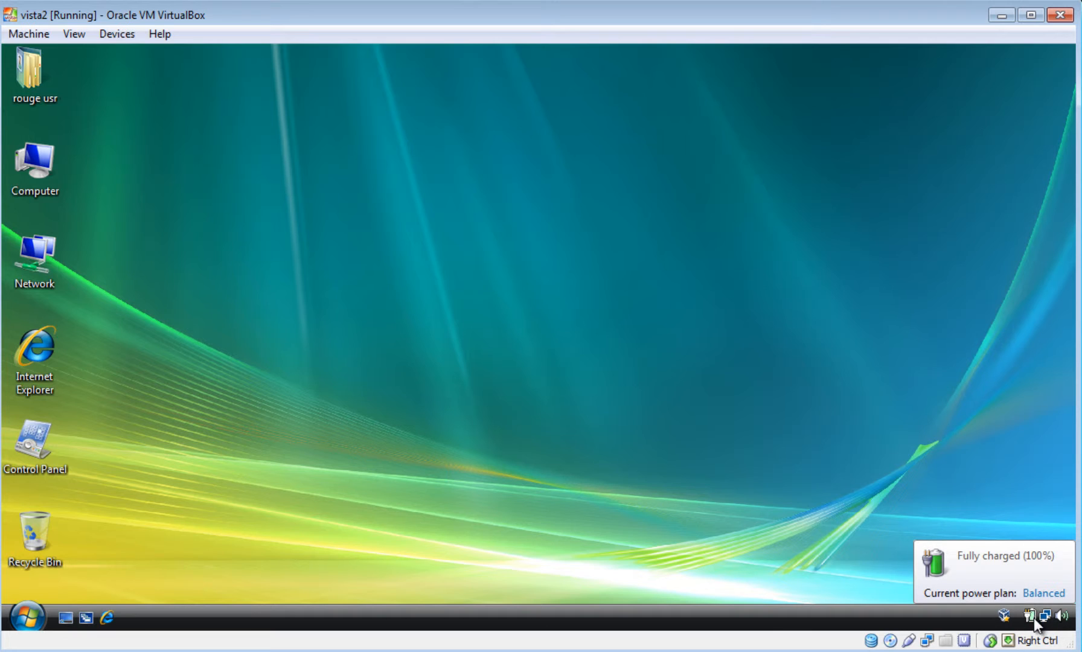
Check the client's notification area for the clock and its Start menu for the classic style.
{"action": "mouse_move", "coordinate": [1058, 619]}
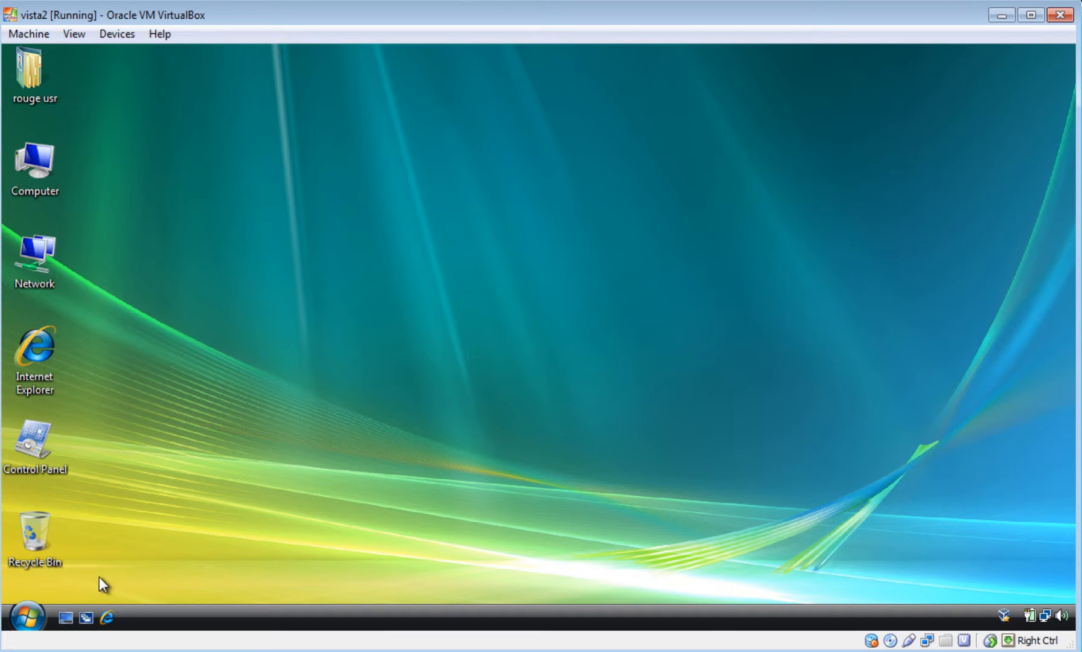
{"action": "left_click", "coordinate": [34, 623]}
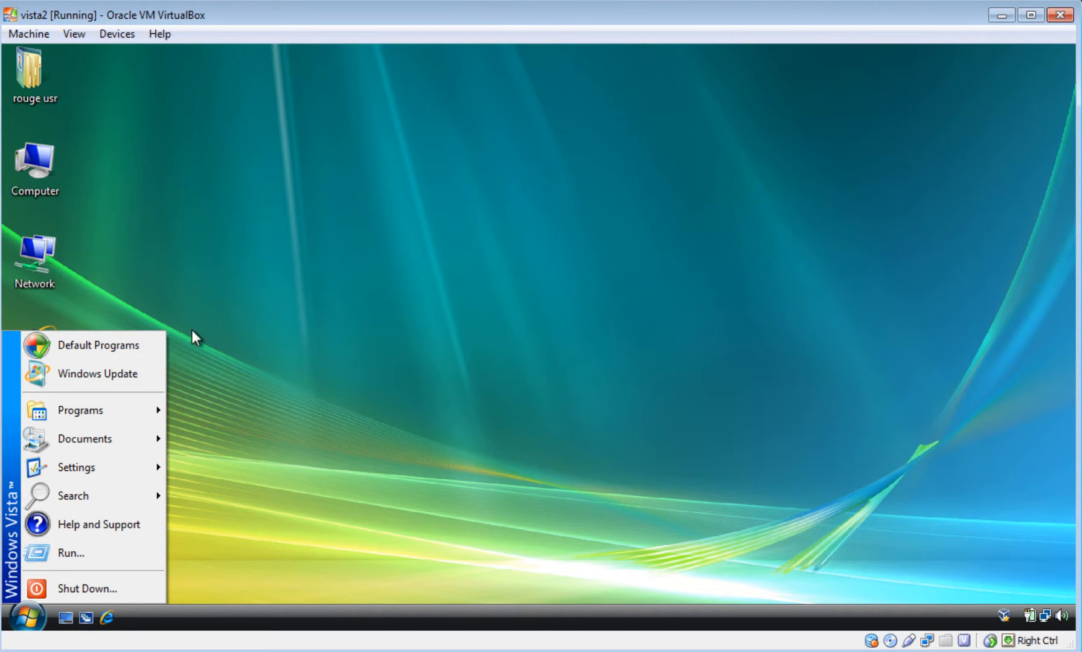
{"action": "left_click", "coordinate": [267, 288]}
{"action": "right_click", "coordinate": [288, 193]}
{"action": "left_click", "coordinate": [330, 247]}
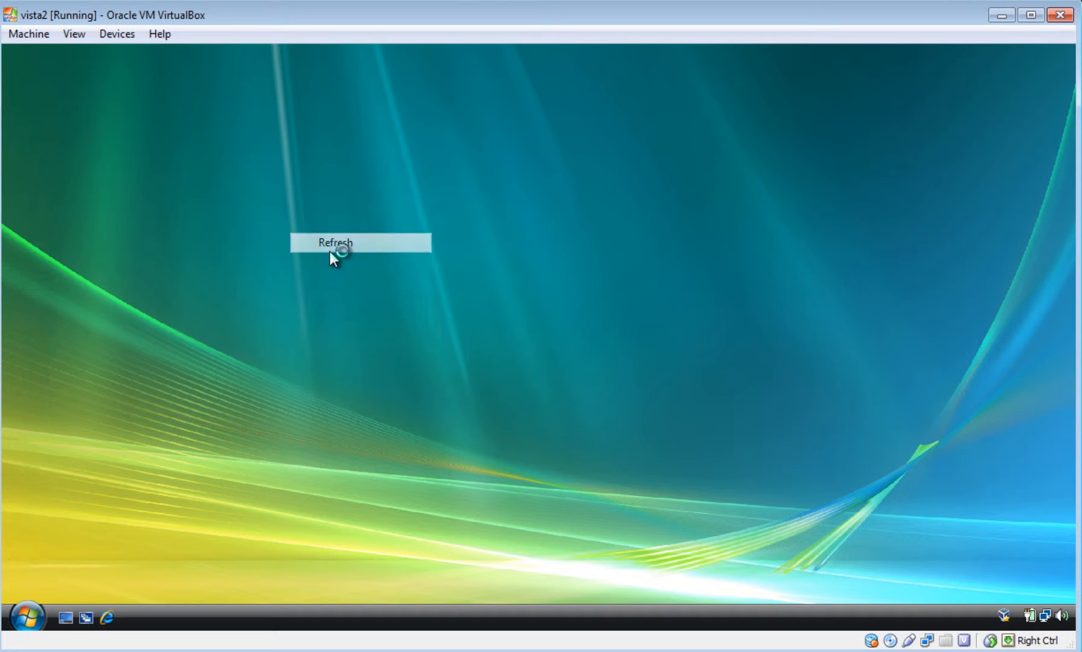
{"action": "right_click", "coordinate": [300, 221]}
{"action": "left_click", "coordinate": [331, 273]}
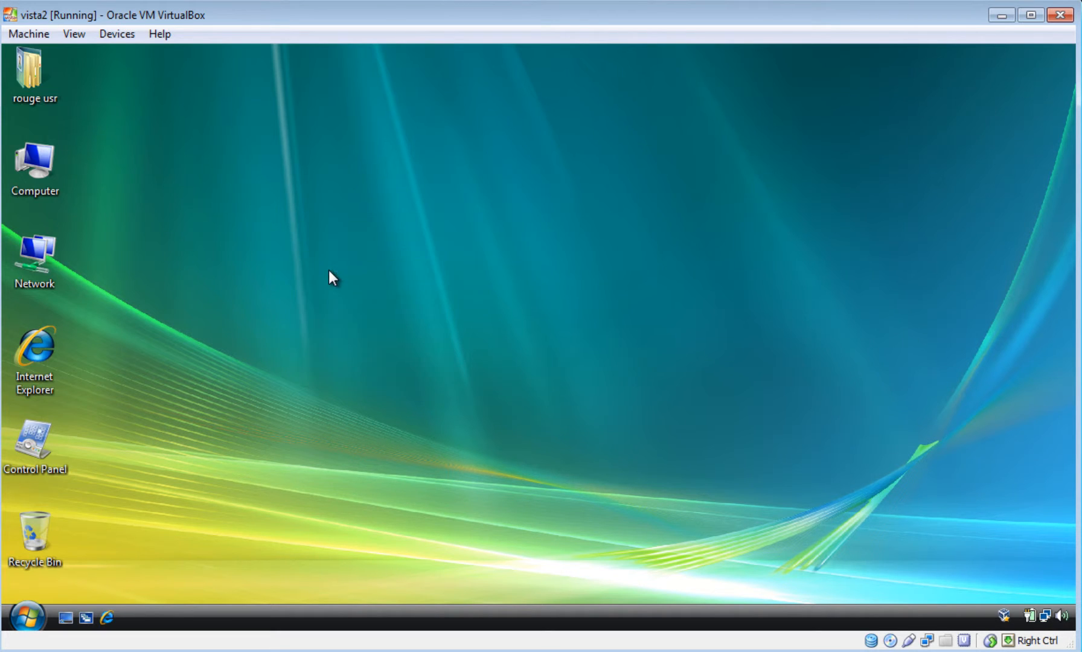
{"action": "right_click", "coordinate": [422, 162]}
{"action": "left_click", "coordinate": [468, 216]}
{"action": "right_click", "coordinate": [315, 62]}
{"action": "left_click", "coordinate": [360, 116]}
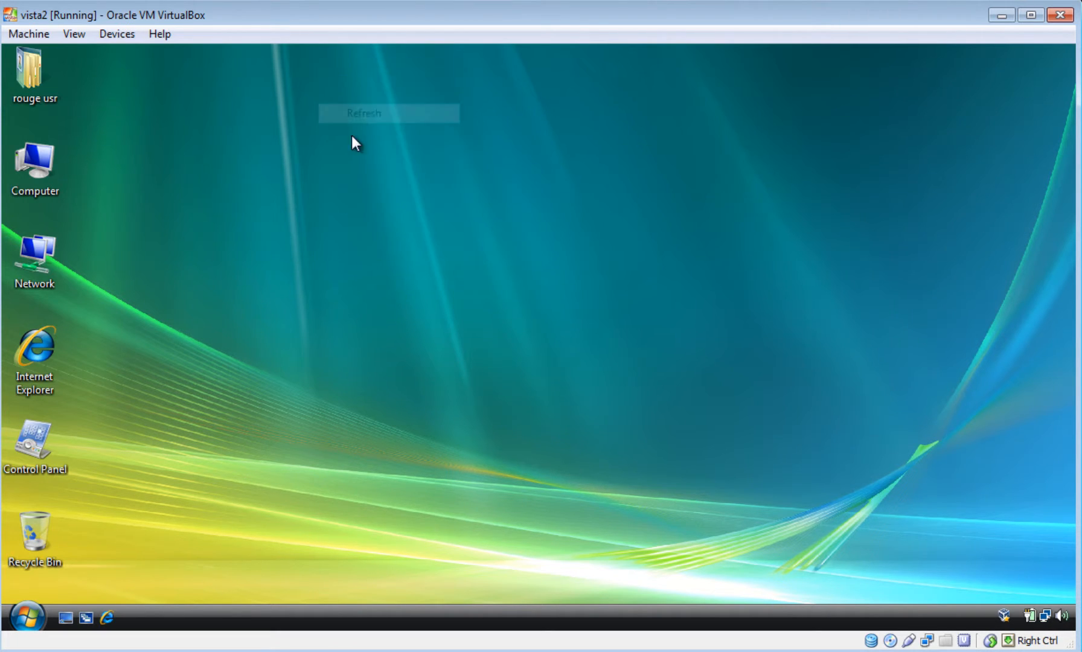
{"action": "right_click", "coordinate": [360, 216]}
{"action": "left_click", "coordinate": [390, 269]}
{"action": "right_click", "coordinate": [320, 134]}
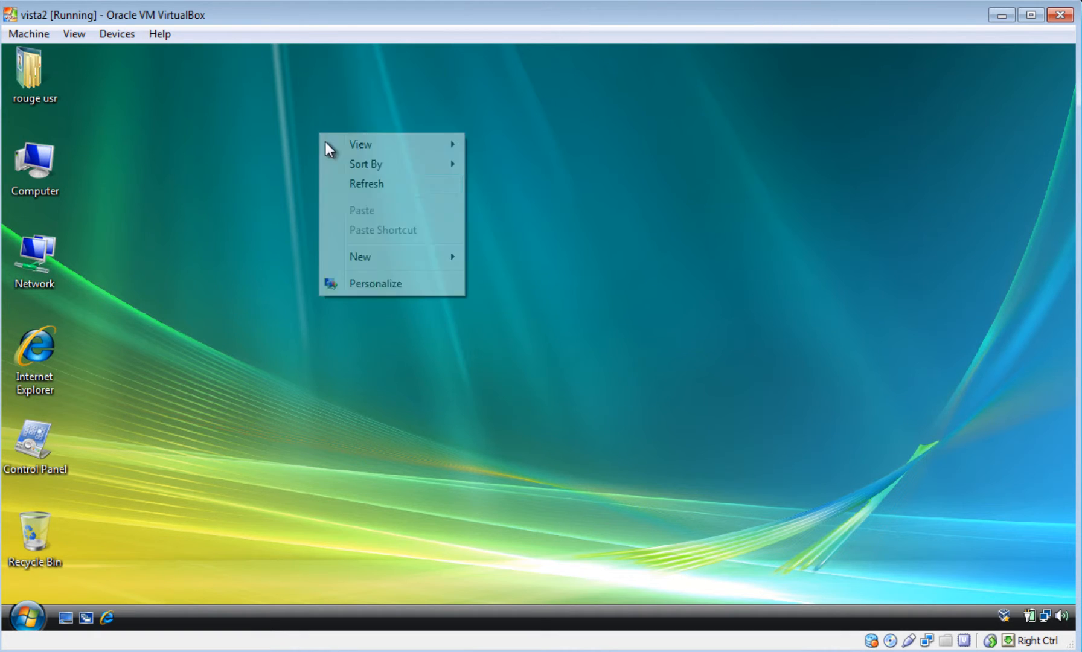
{"action": "left_click", "coordinate": [353, 185]}
{"action": "right_click", "coordinate": [355, 198]}
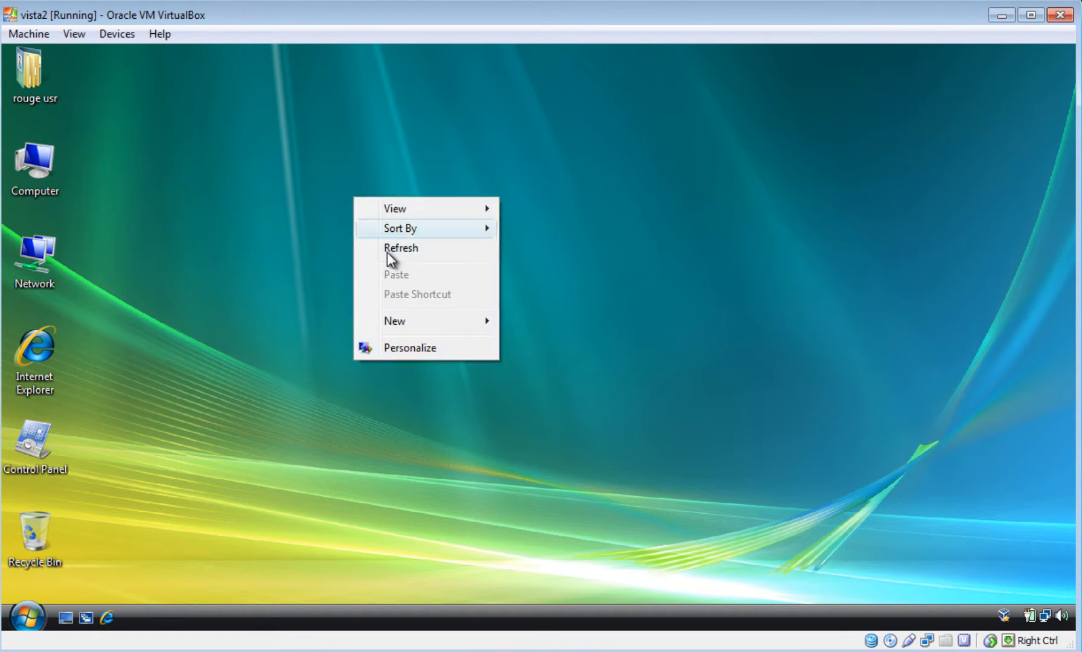
{"action": "left_click", "coordinate": [388, 249]}
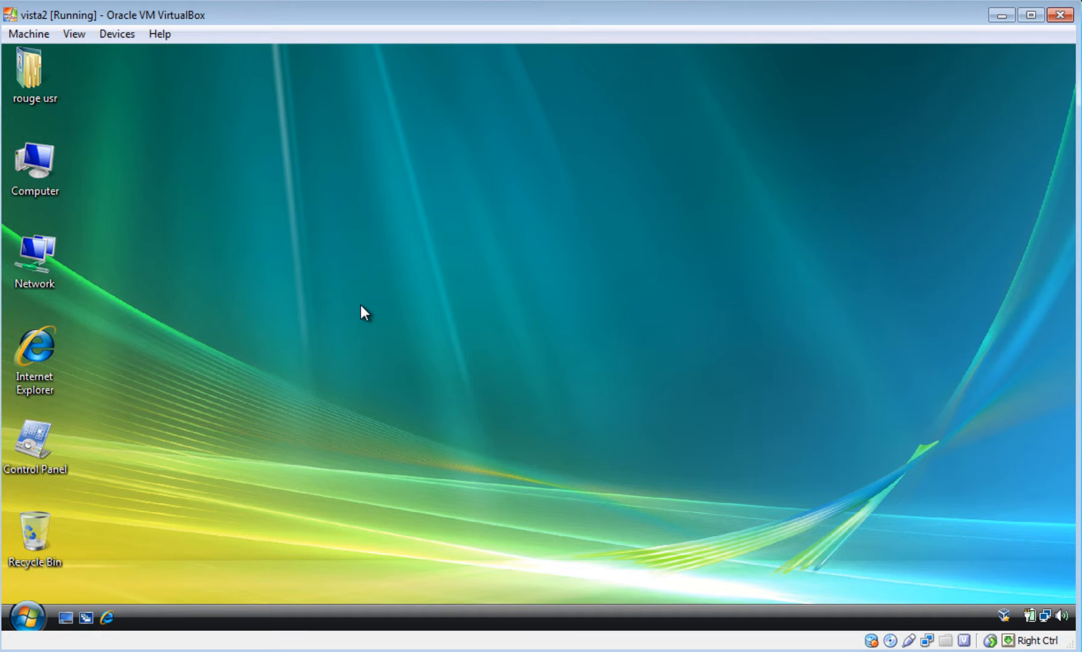
{"action": "right_click", "coordinate": [356, 258]}
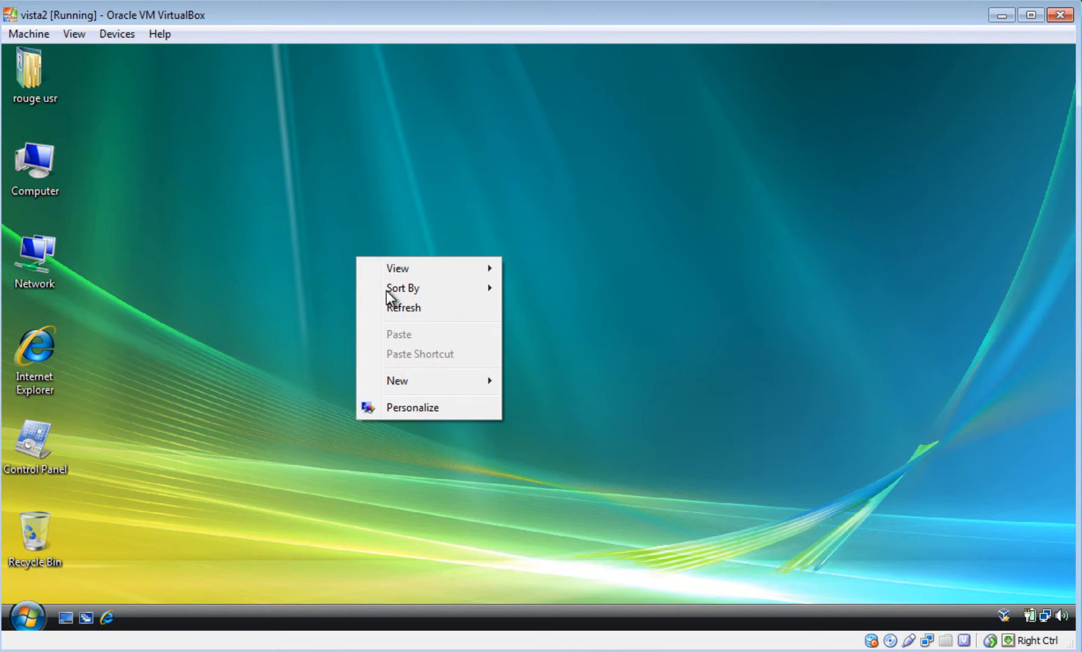
{"action": "left_click", "coordinate": [410, 313]}
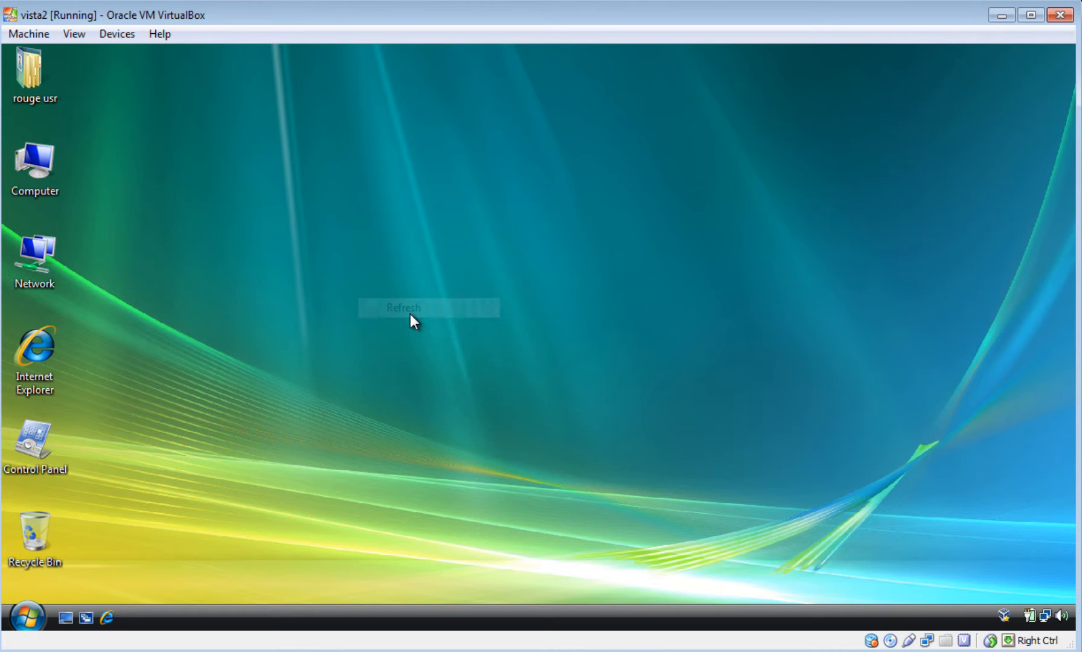